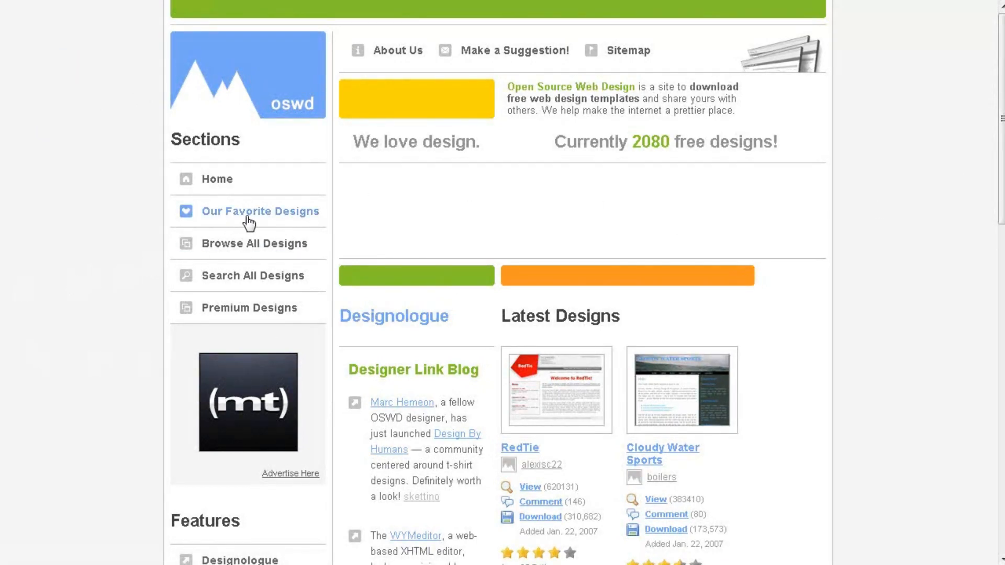
Preview the BlackandGreen design from the Latest Designs list, then return to the start of the OSWD home page
scroll(582, 259, "down", 15)
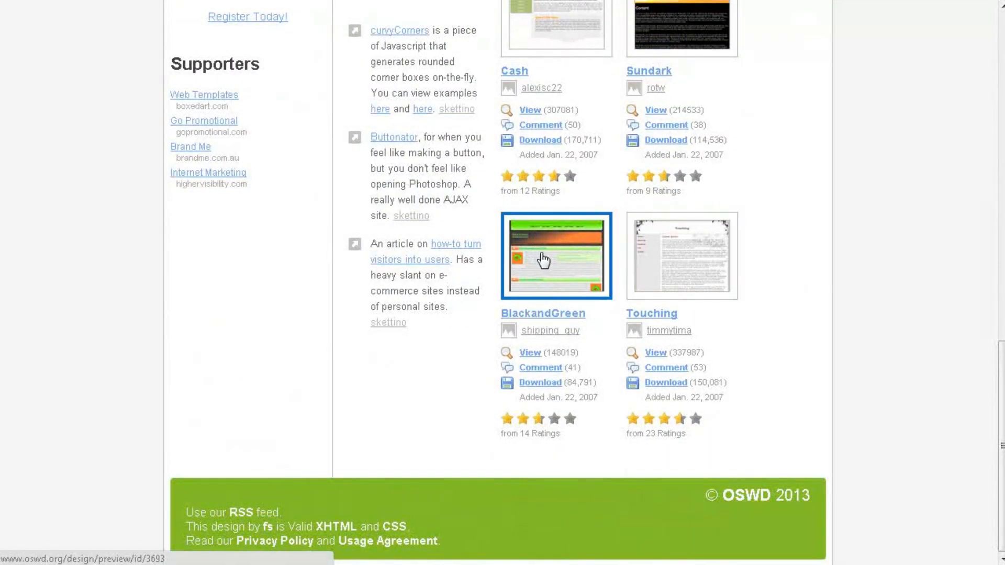
left_click(566, 263)
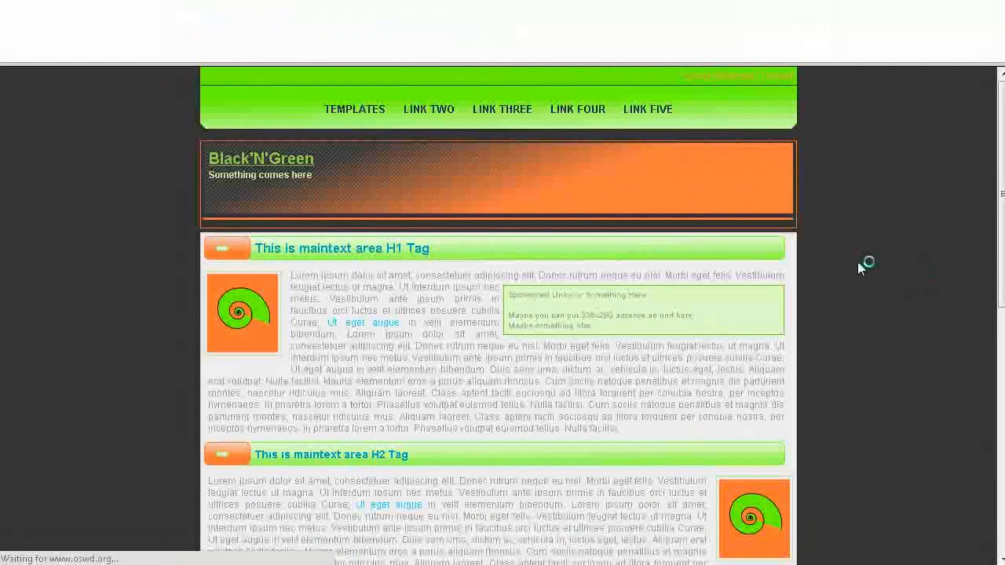
scroll(604, 198, "down", 10)
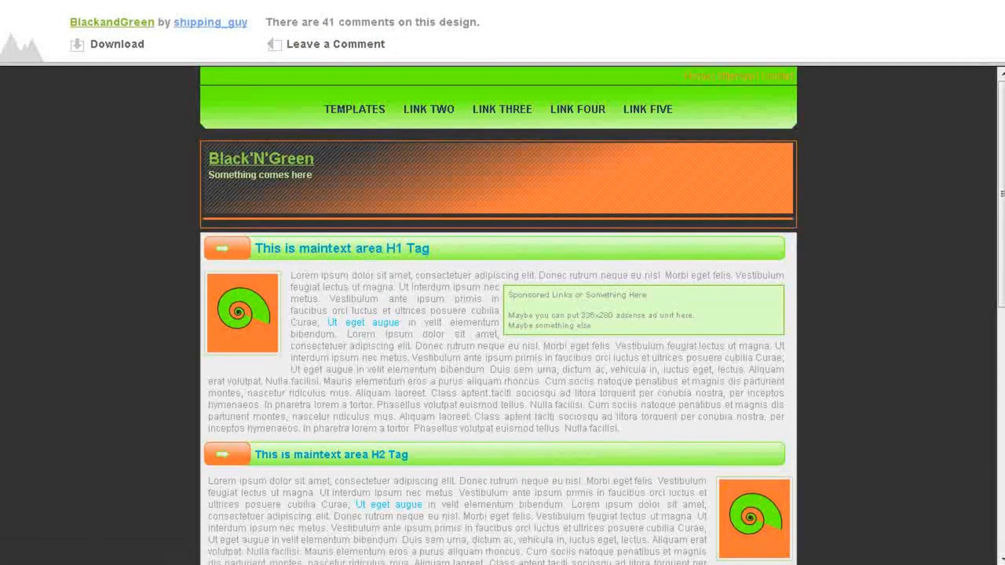
key("alt+Left")
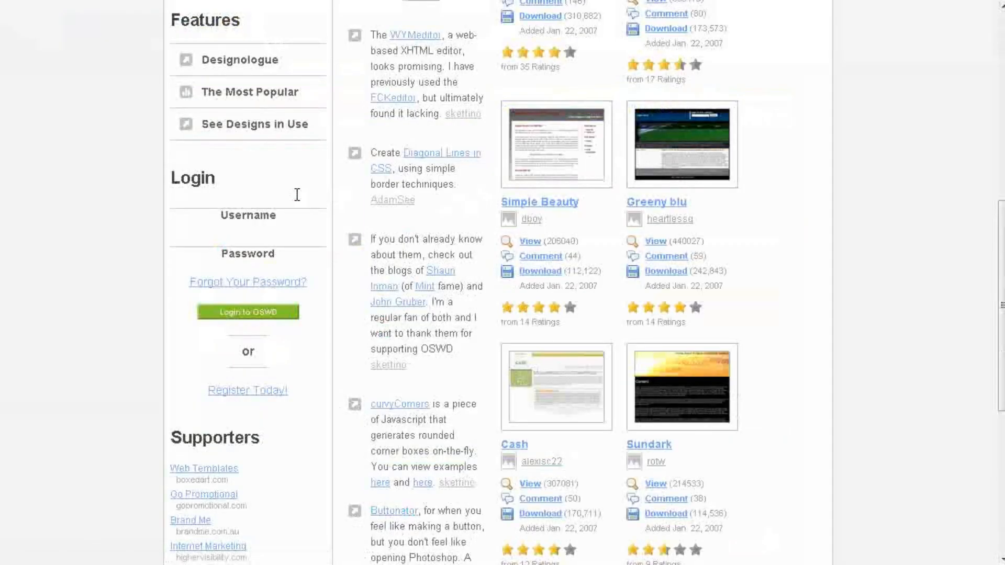
scroll(405, 176, "up", 6)
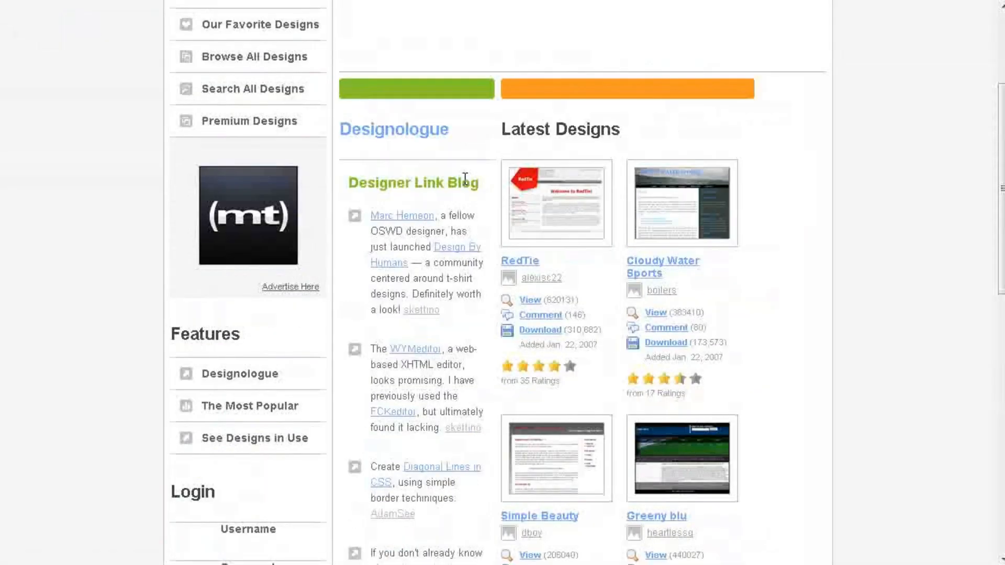
scroll(505, 196, "up", 3)
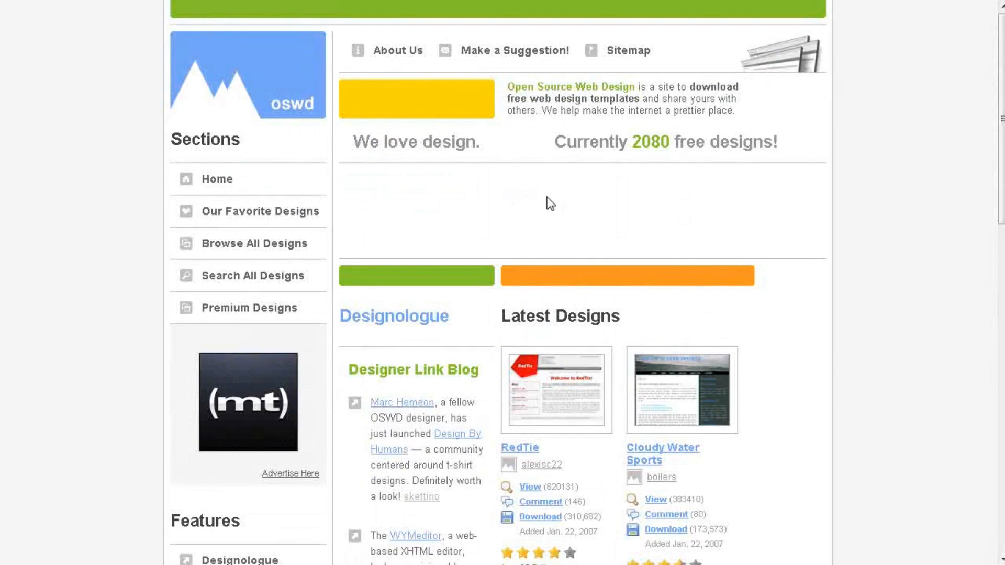
Search Google for "space site:oswd.org"
left_click(251, 281)
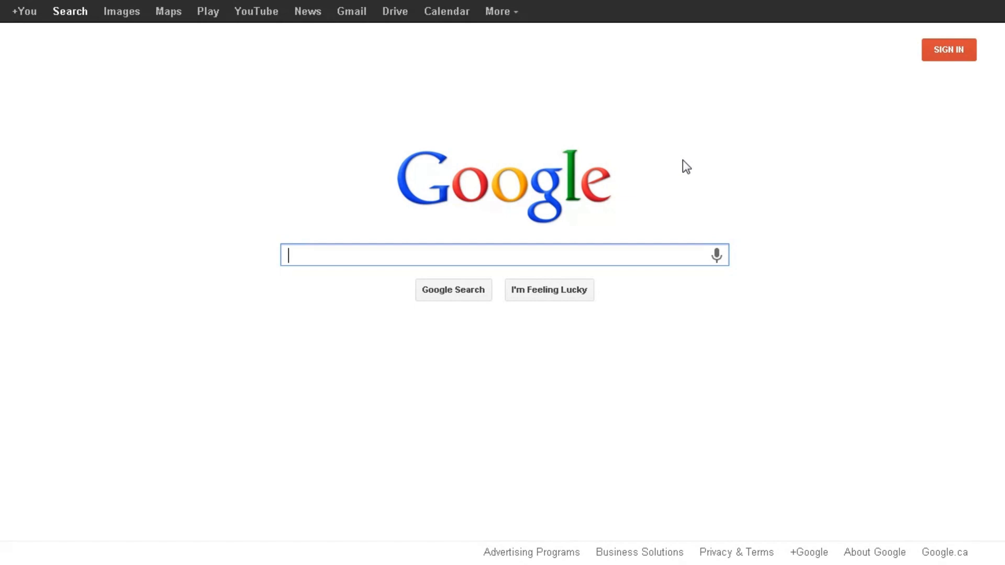
type("space site:oswd.org")
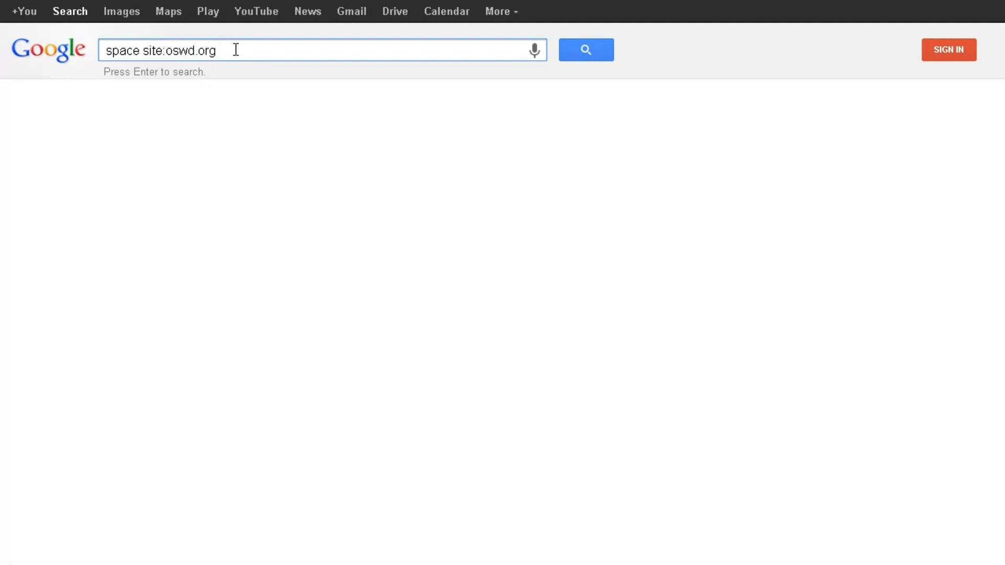
key("Return")
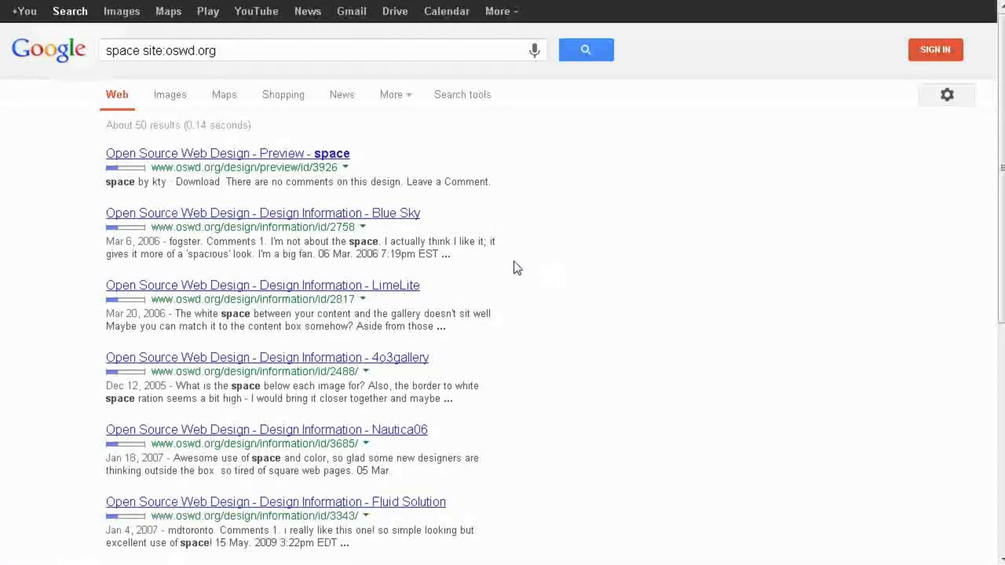
Open the Calypso design from the search results, view its full preview and return to the results
scroll(441, 293, "down", 3)
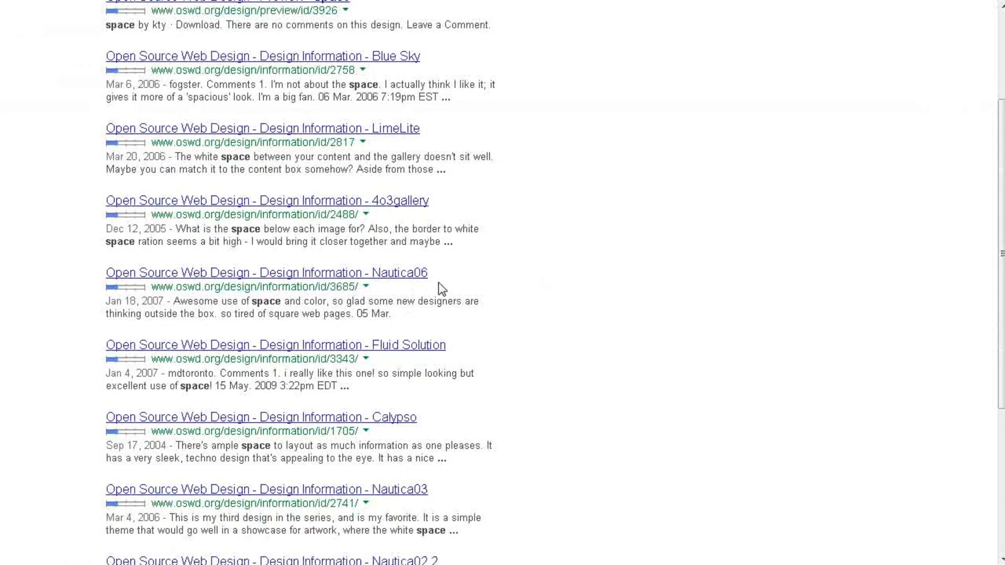
scroll(433, 287, "down", 3)
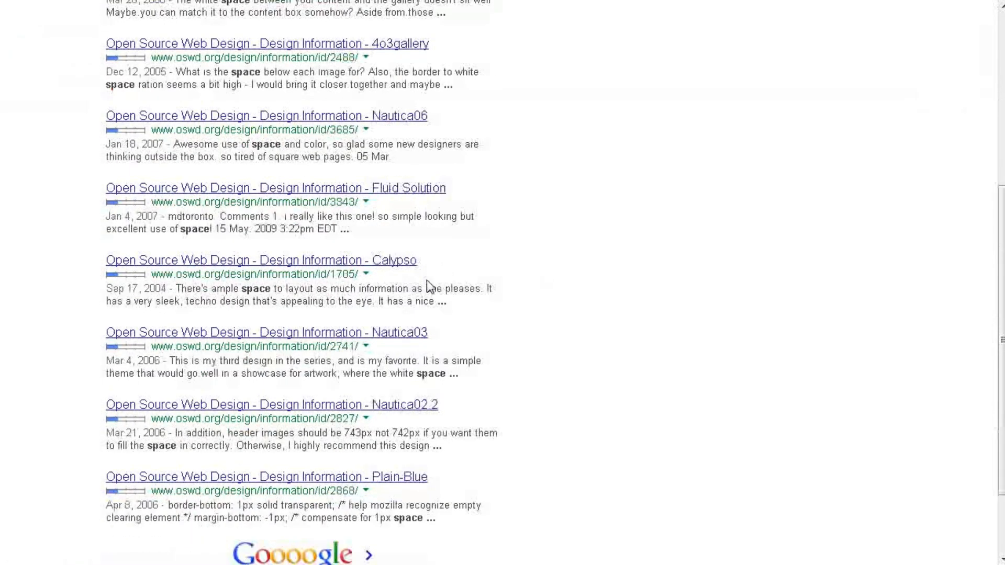
left_click(390, 260)
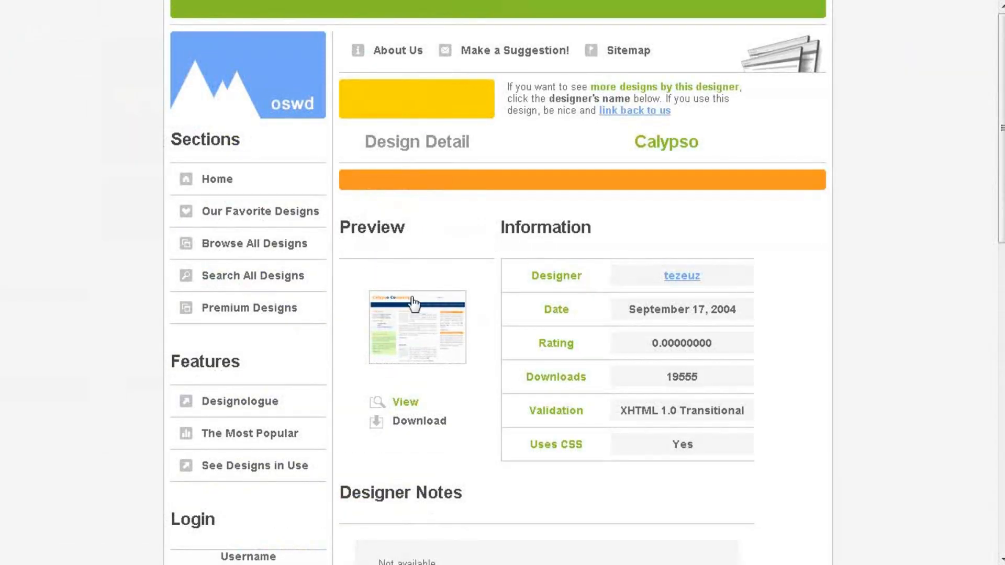
left_click(420, 345)
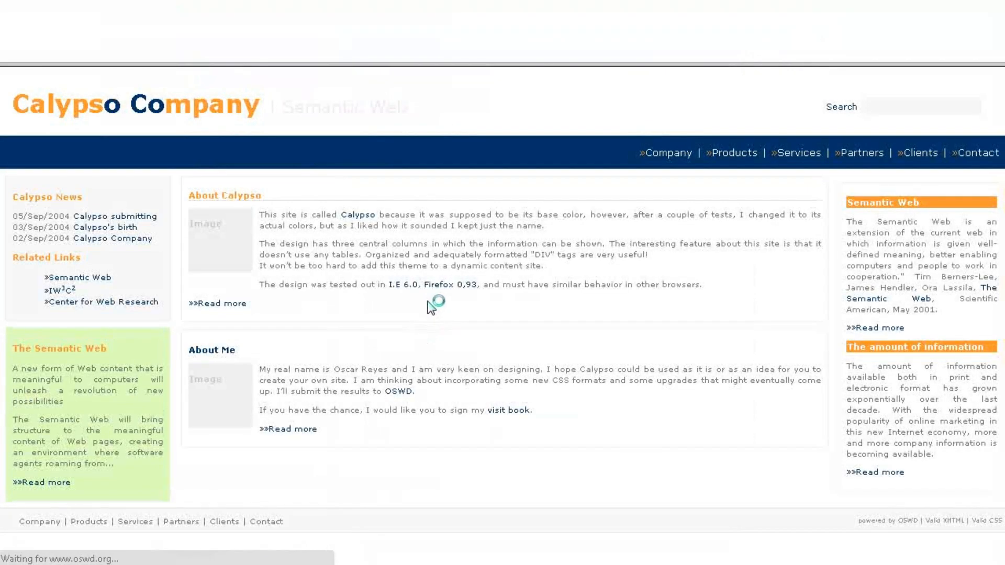
key("alt+Left")
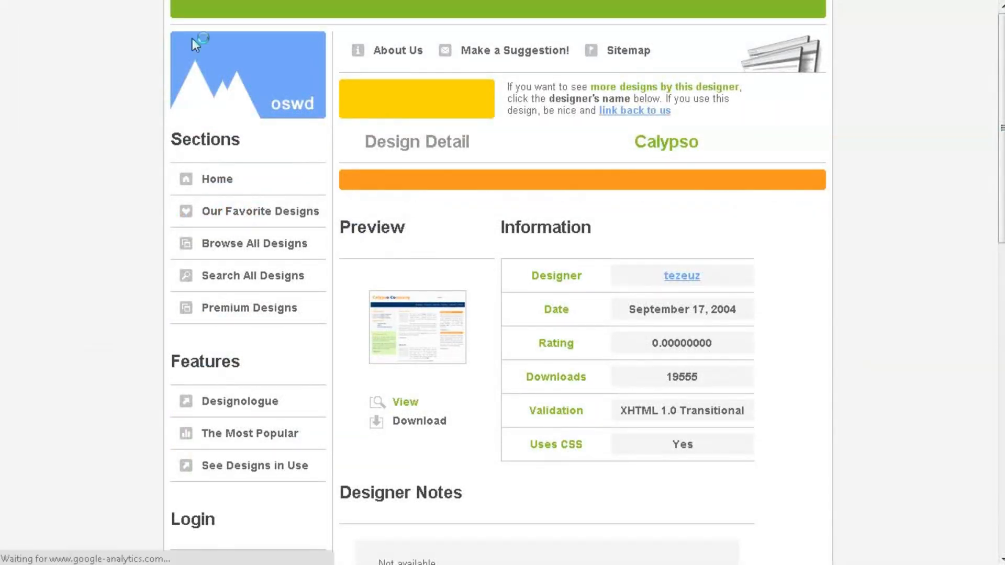
key("alt+Left")
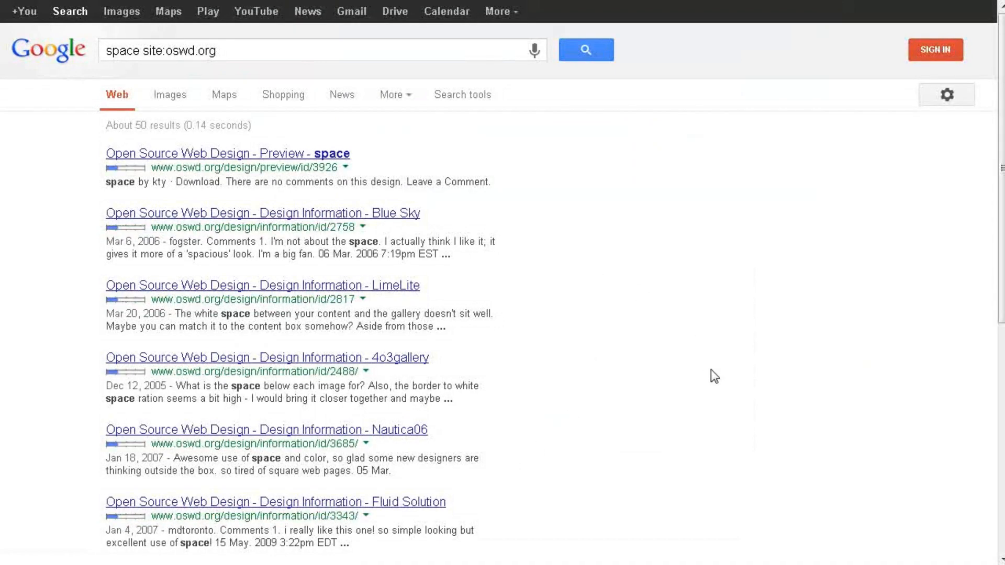
Download the Dark Theme template by GetTemplate and switch to the beameupscotty.info folder in Windows Explorer
scroll(712, 374, "down", 3)
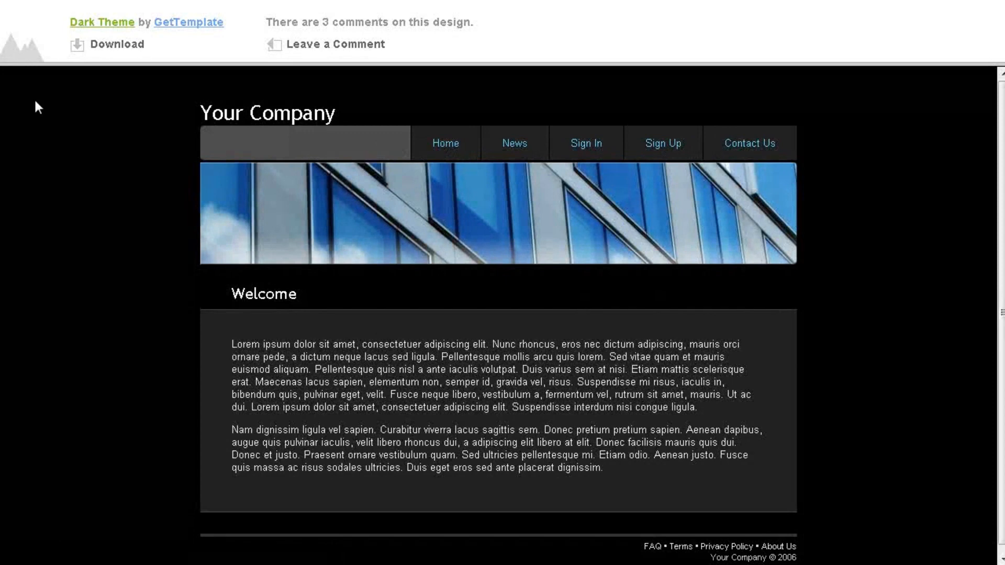
left_click(113, 50)
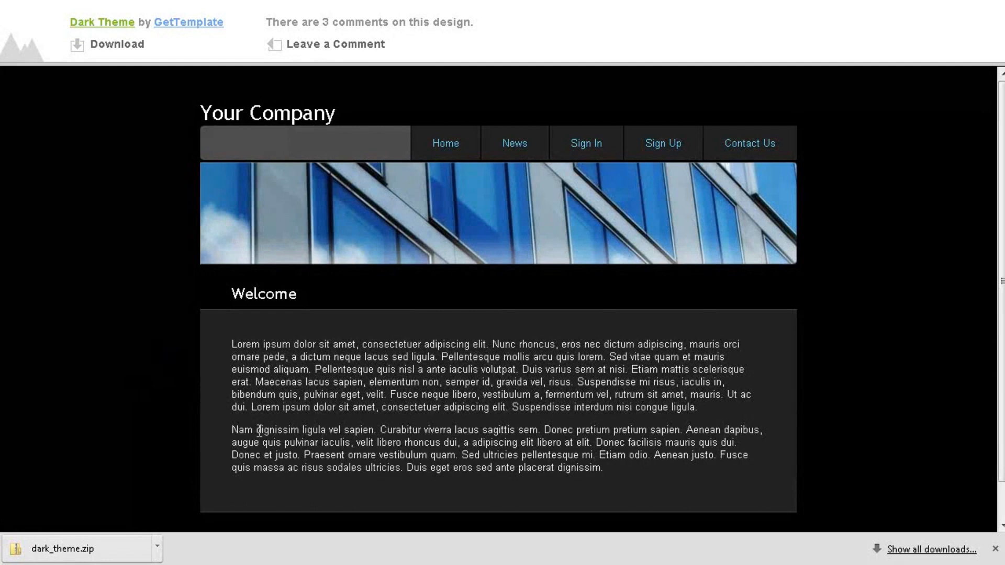
key("alt+Tab")
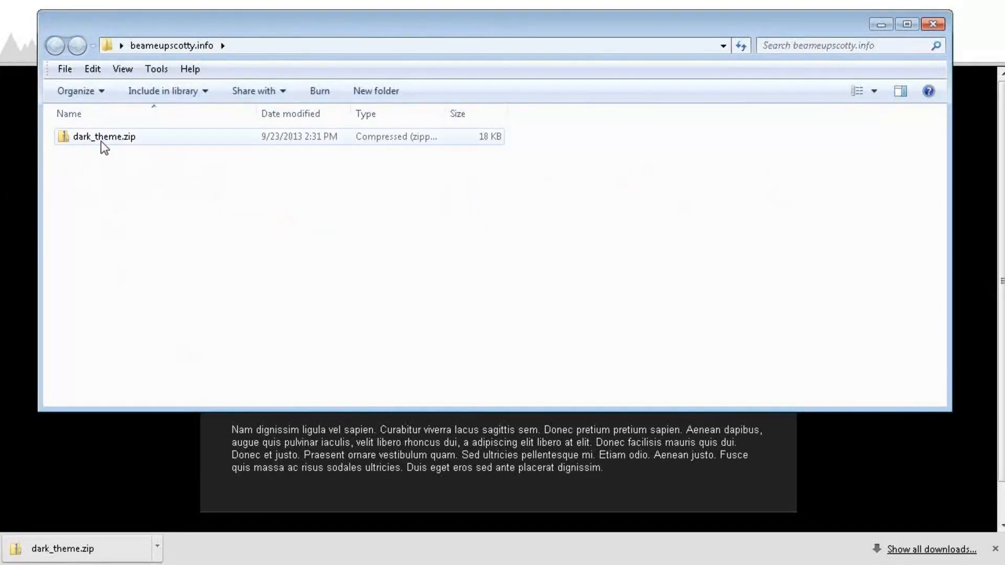
Extract dark_theme.zip into a dark_theme folder inside beameupscotty.info and close the extra window of extracted files
double_click(99, 138)
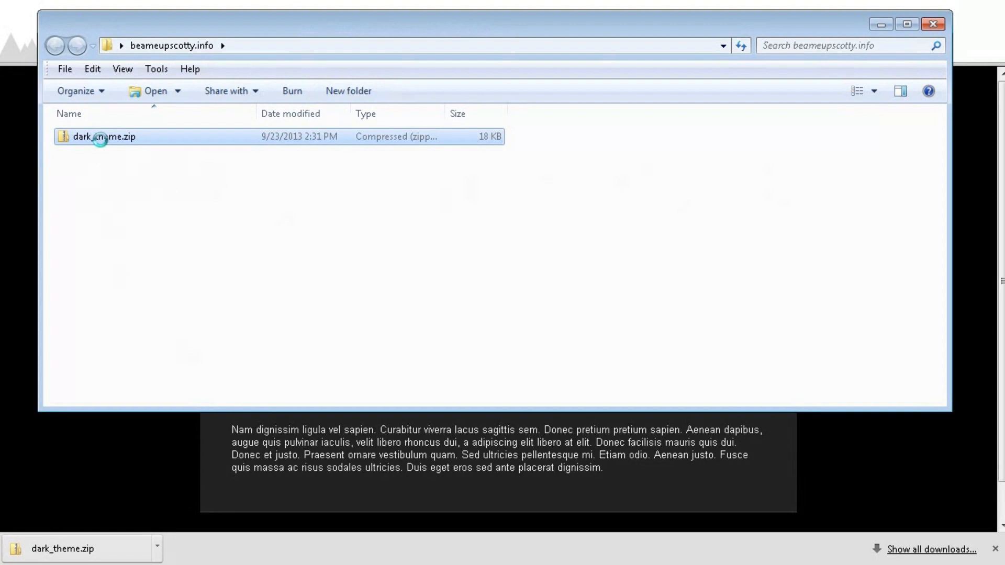
right_click(101, 139)
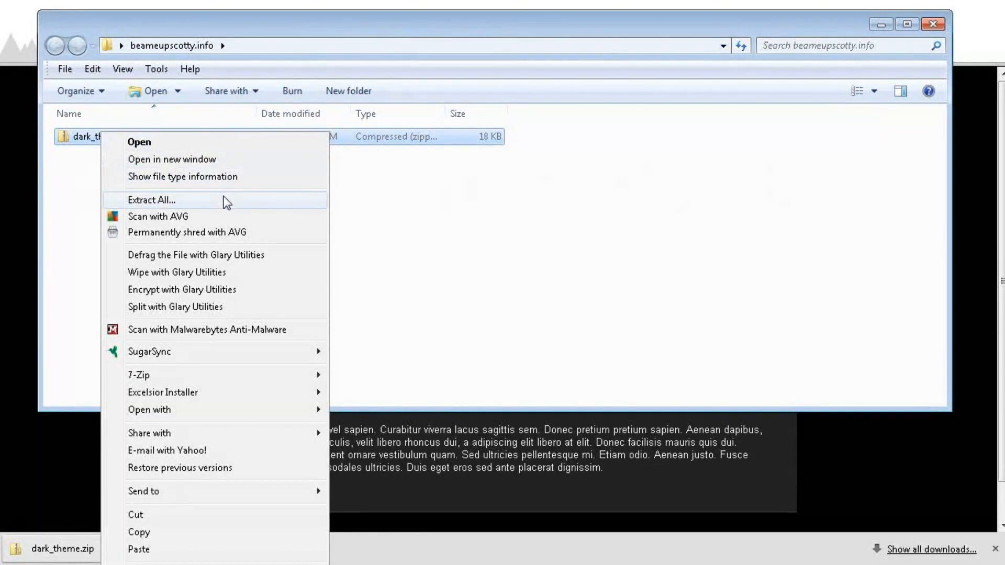
left_click(173, 204)
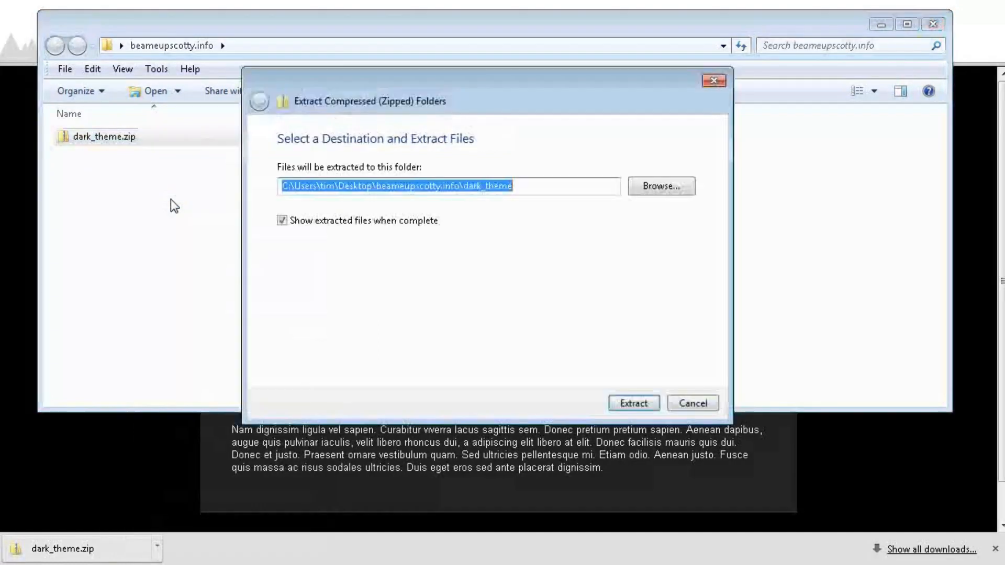
left_click(642, 408)
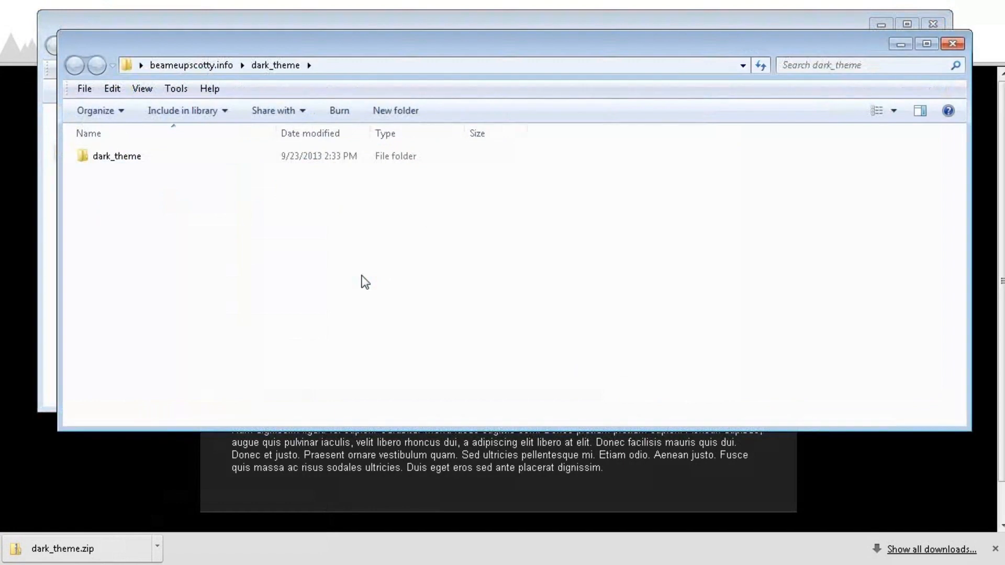
left_click(953, 44)
Open index.html from the inner dark_theme folder in the browser to check the page, then return to that folder
double_click(112, 137)
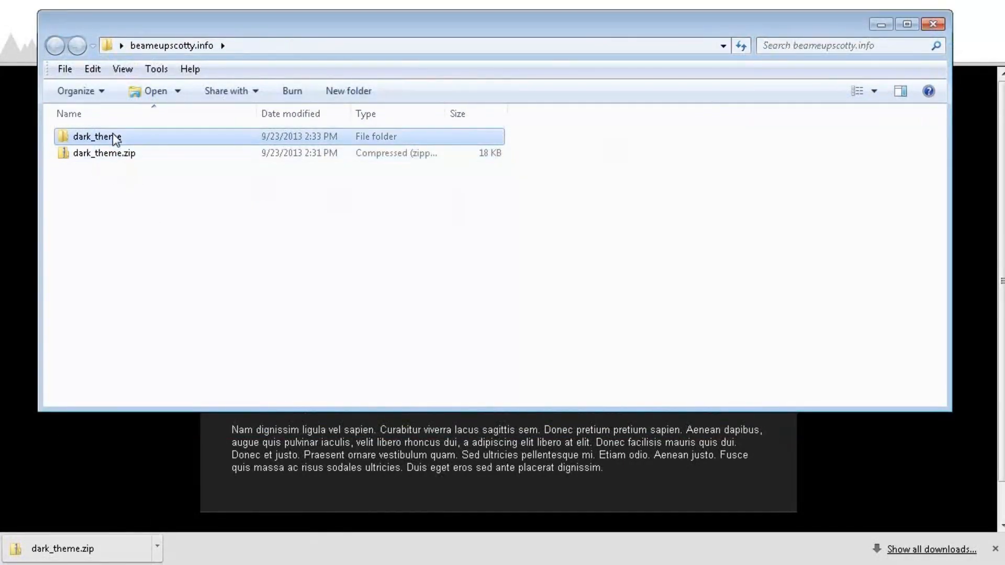
double_click(105, 137)
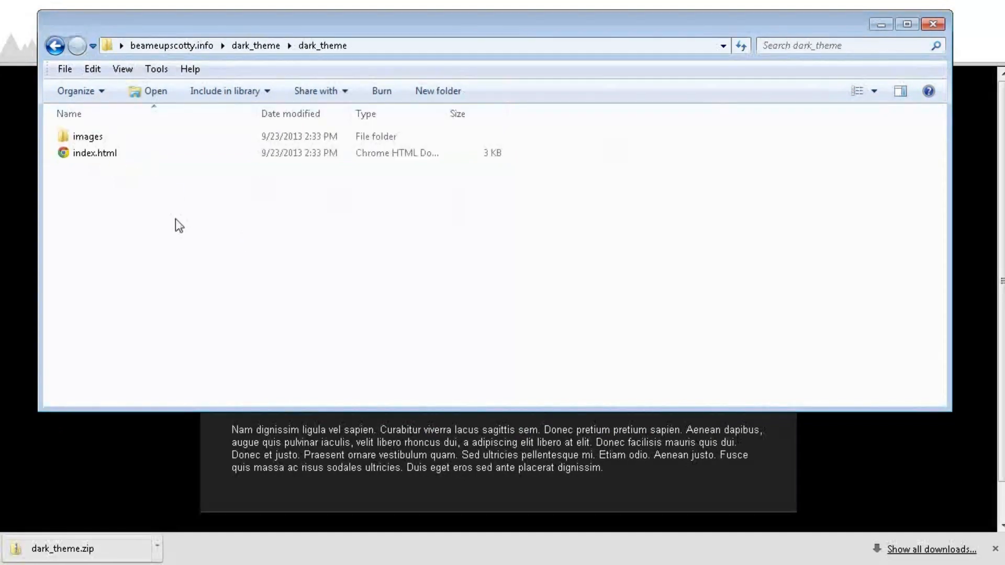
double_click(119, 152)
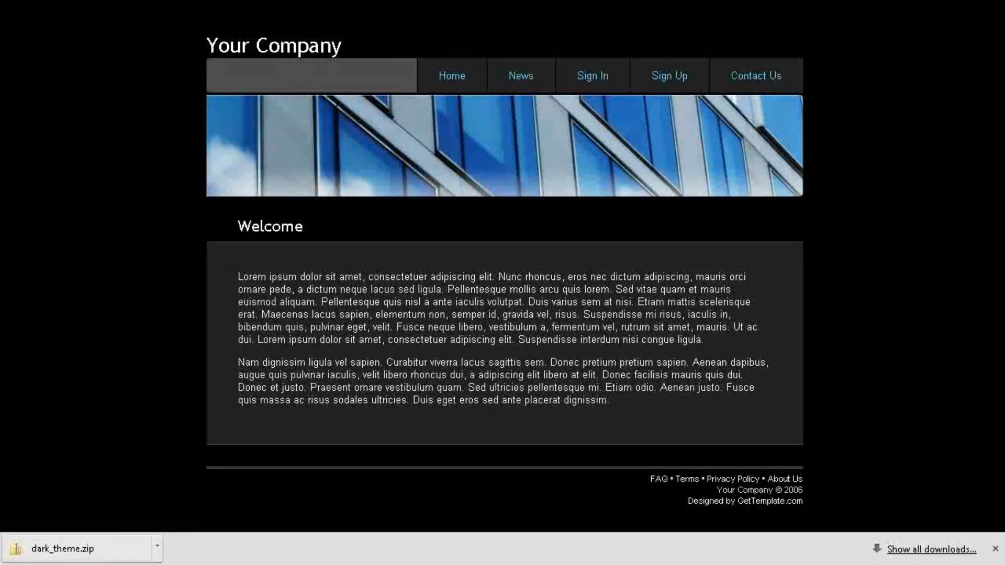
left_click(743, 1)
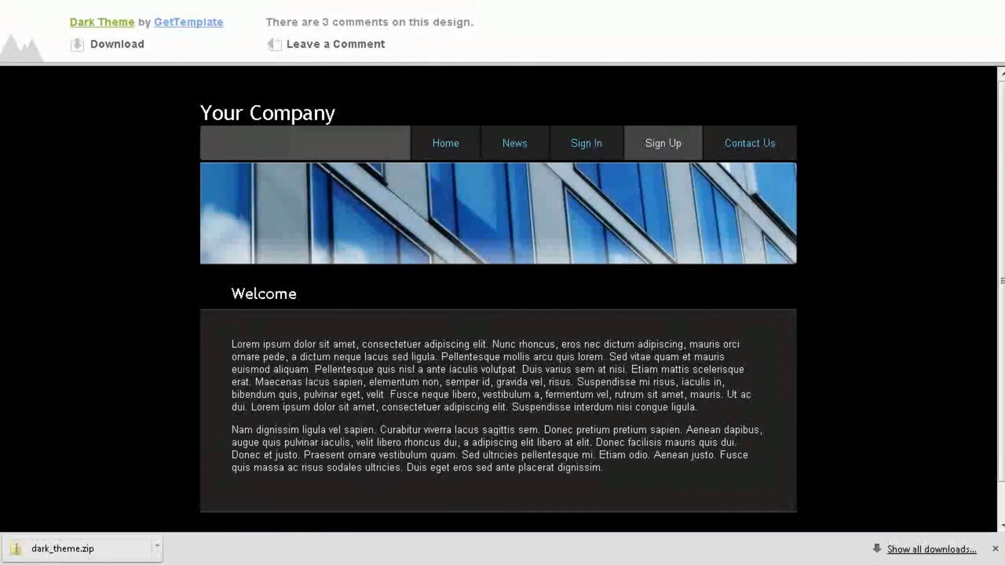
left_click(422, 564)
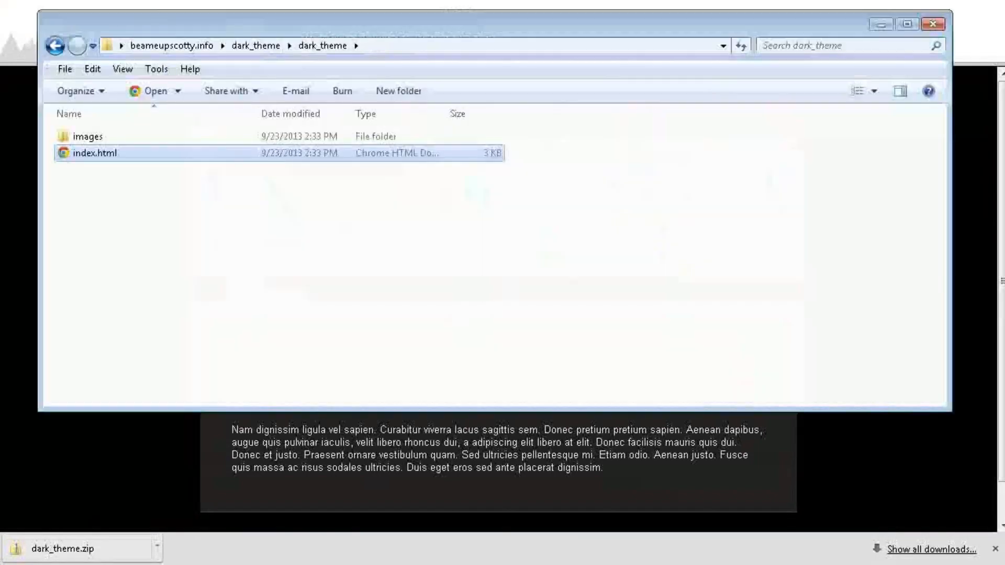
Duplicate index.html within the inner dark_theme folder
right_click(98, 152)
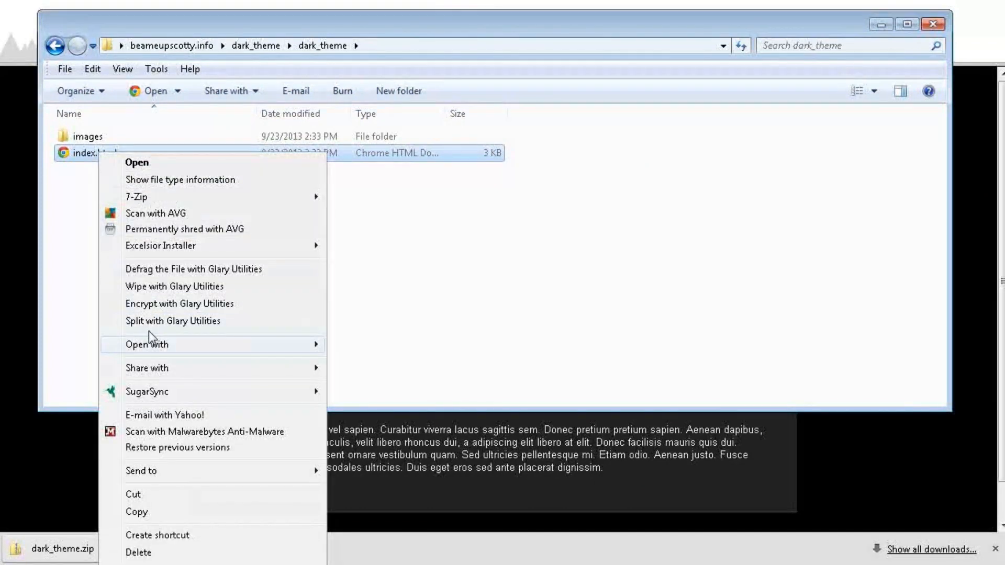
left_click(137, 513)
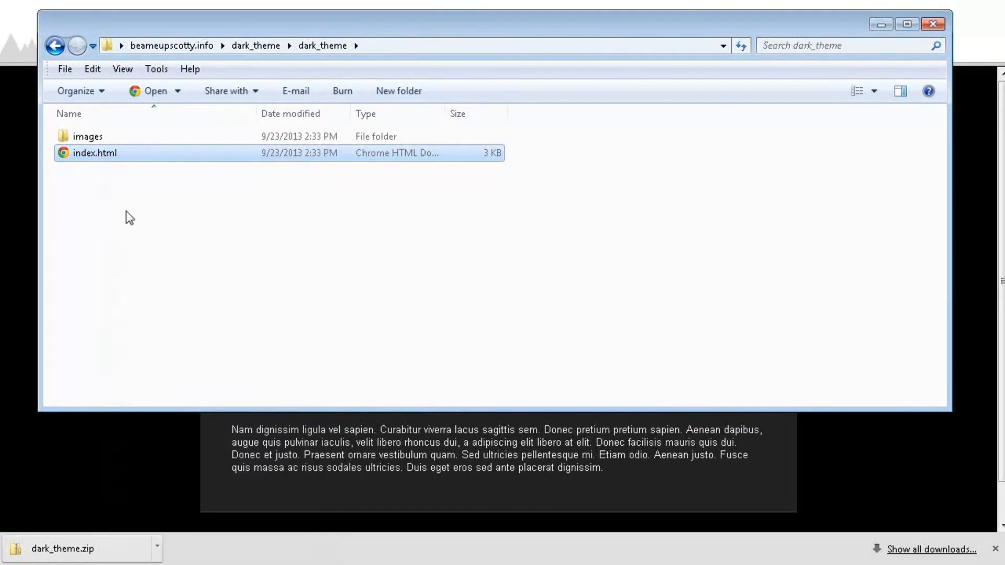
right_click(127, 214)
left_click(172, 320)
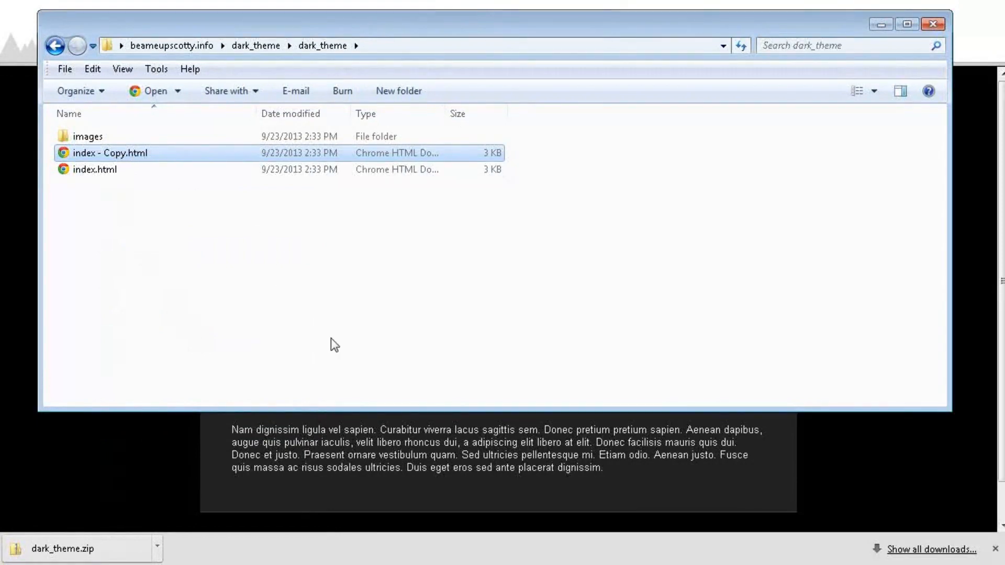
left_click(147, 453)
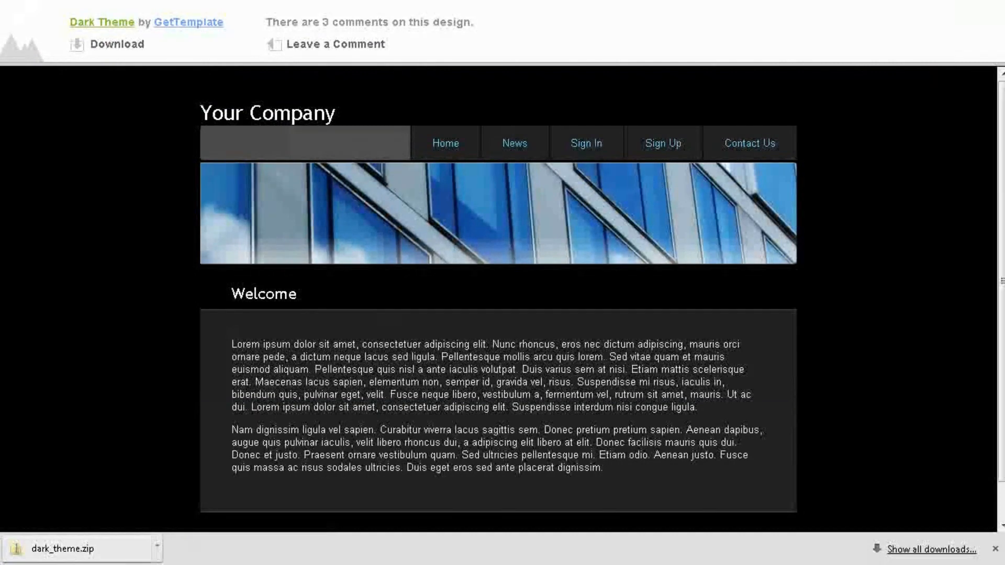
key("alt+Tab")
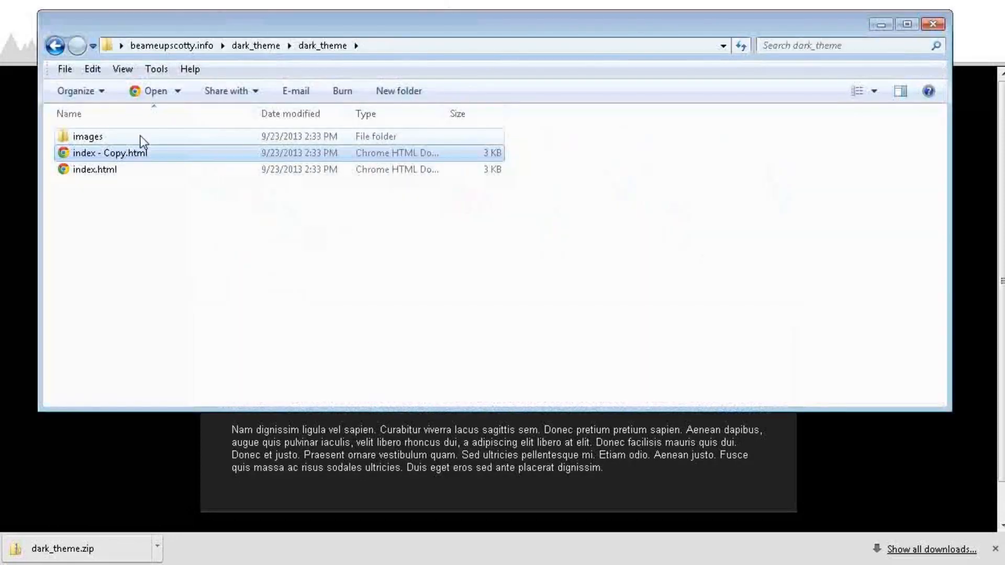
right_click(121, 157)
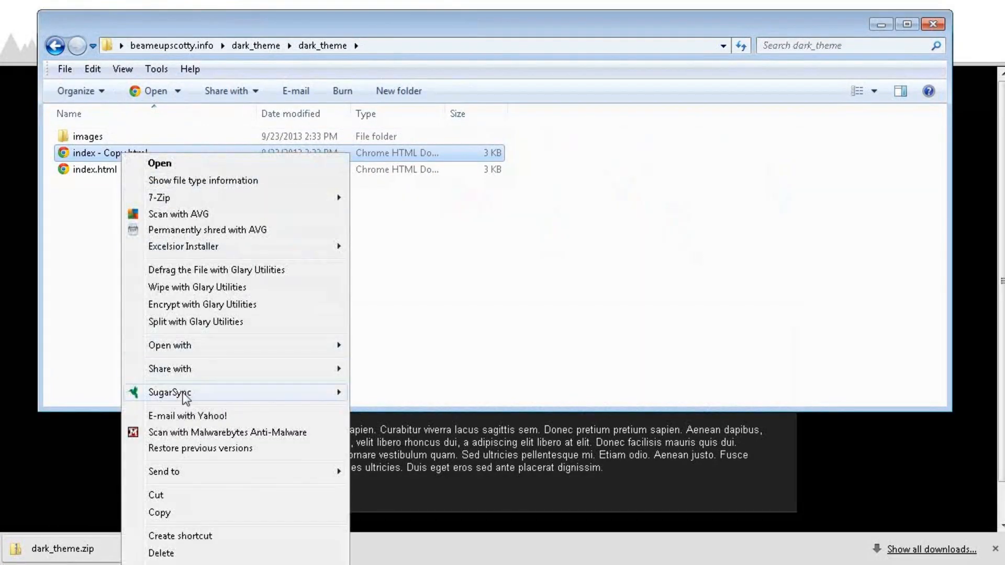
left_click(161, 553)
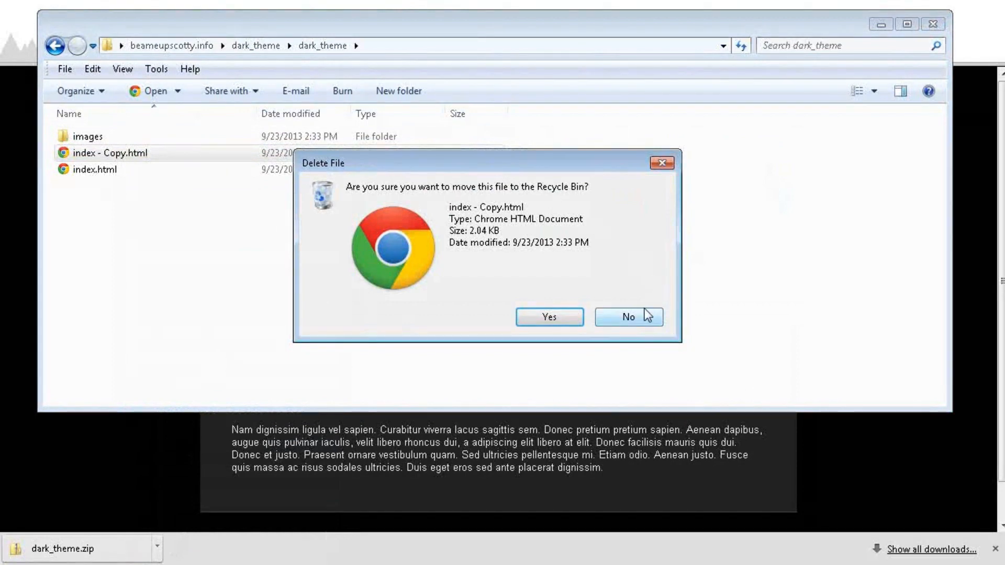
left_click(638, 320)
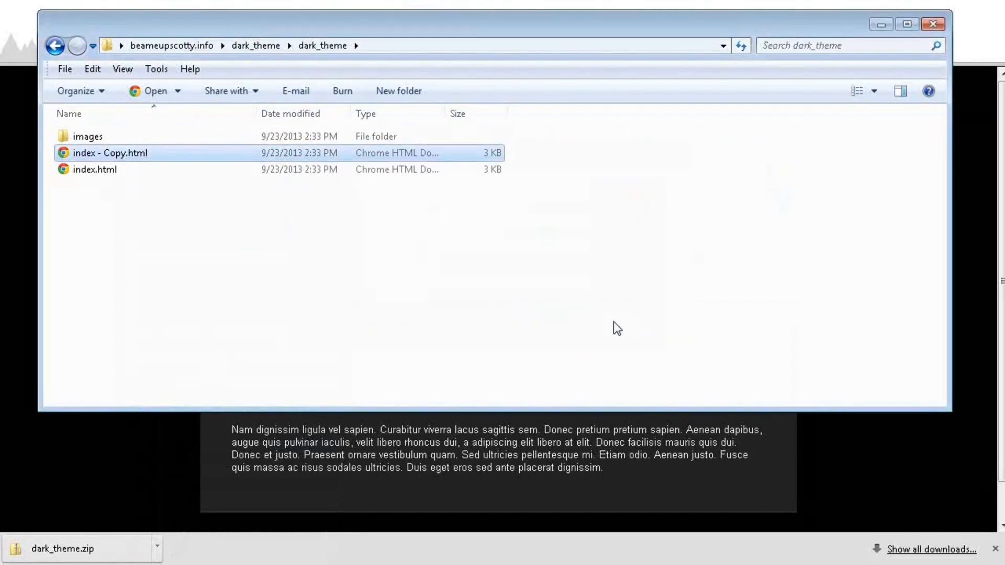
Rename the duplicated index file in the inner dark_theme folder to contact-us.html
right_click(116, 149)
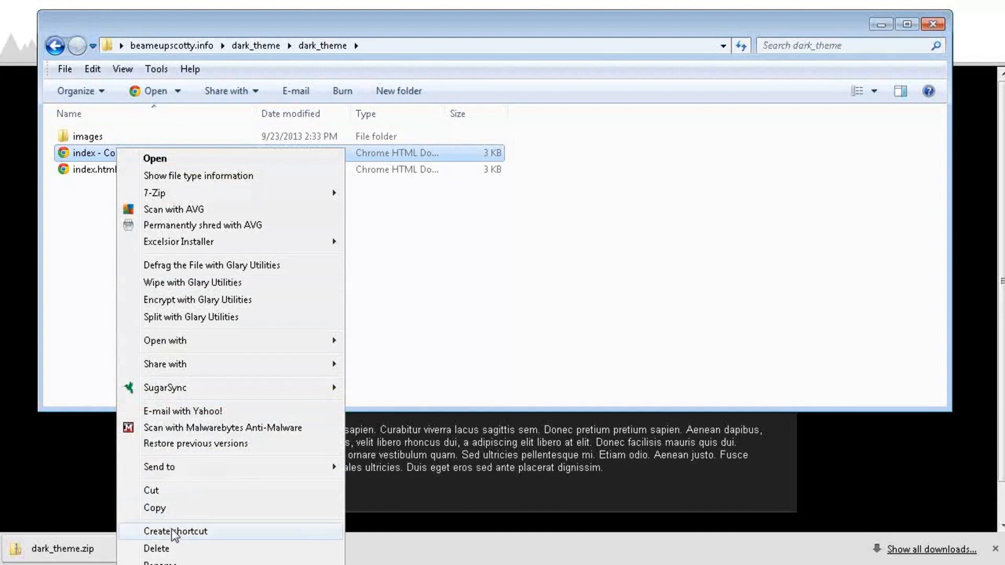
left_click(157, 562)
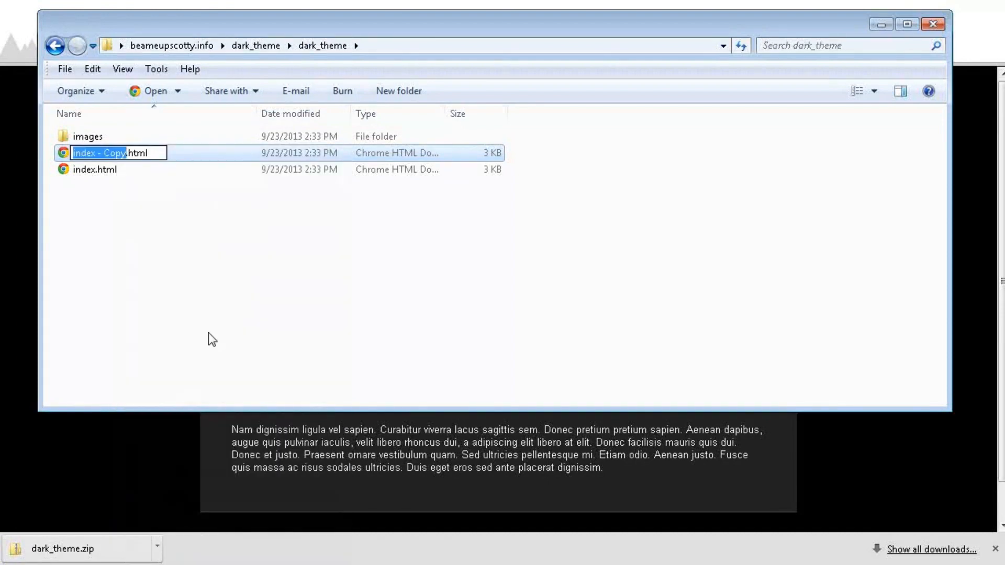
type("cont")
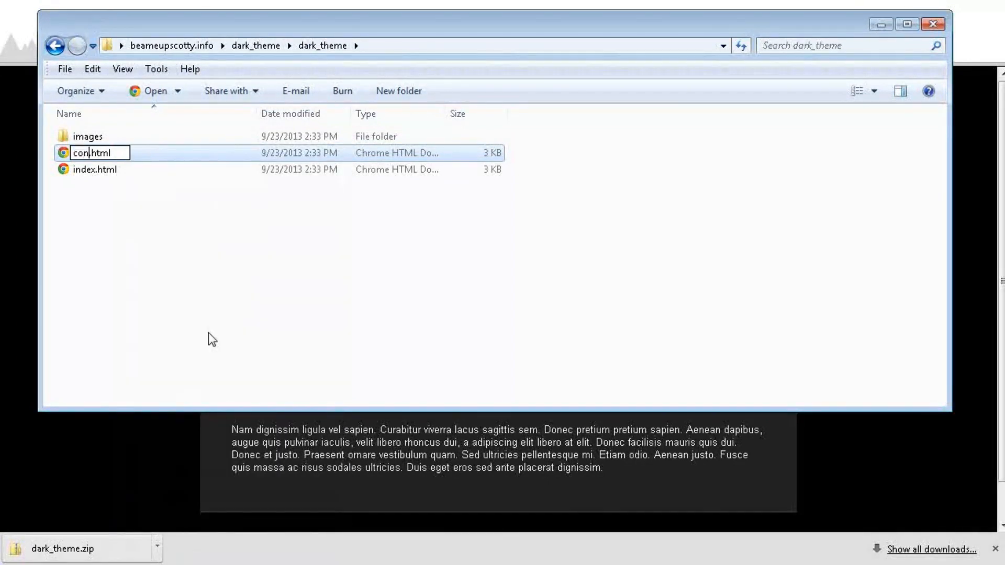
type("act-")
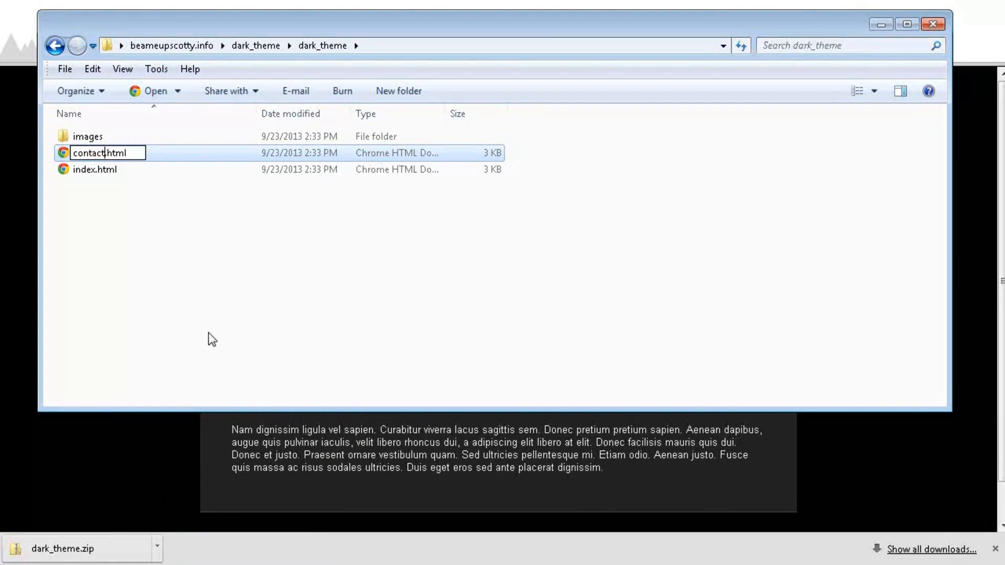
type("us")
key("Return")
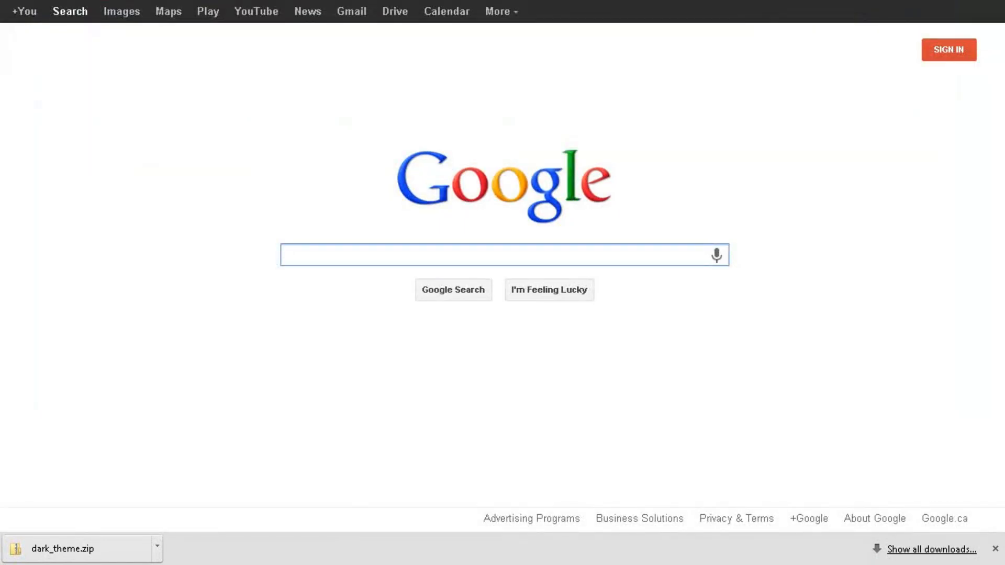
Search Google for "kompoz" and open the Downloads page of kompozer.net
type("komp")
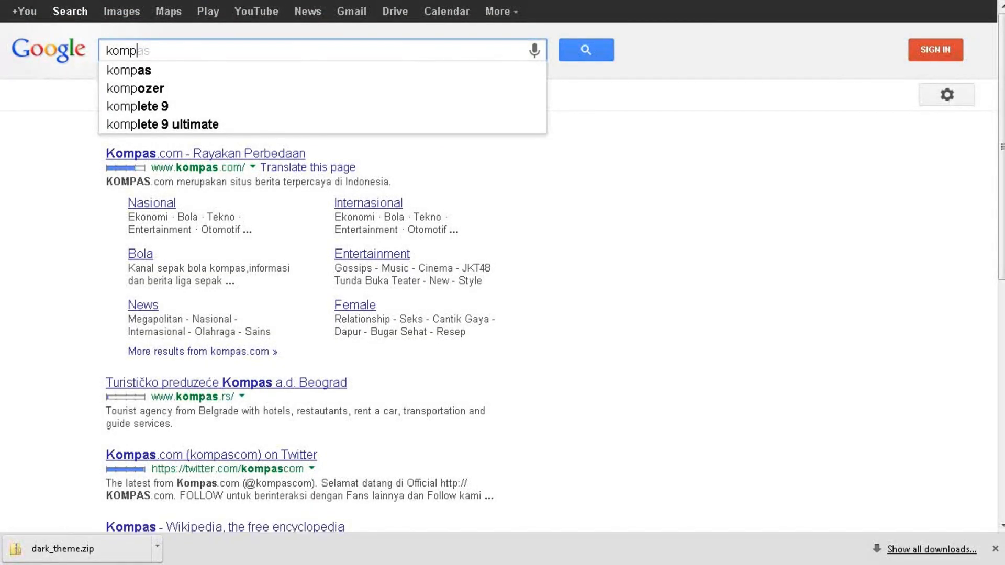
type("oz")
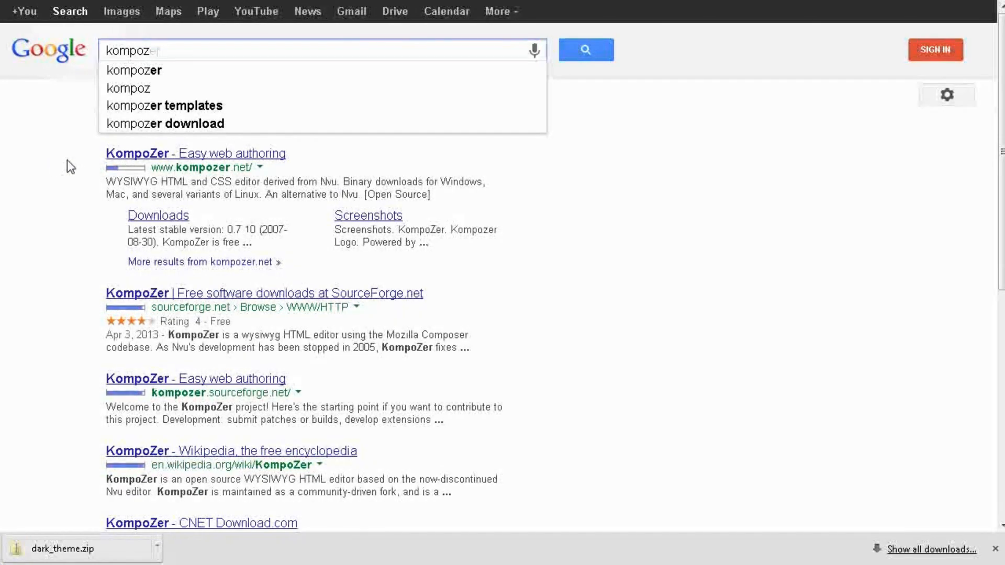
left_click(158, 216)
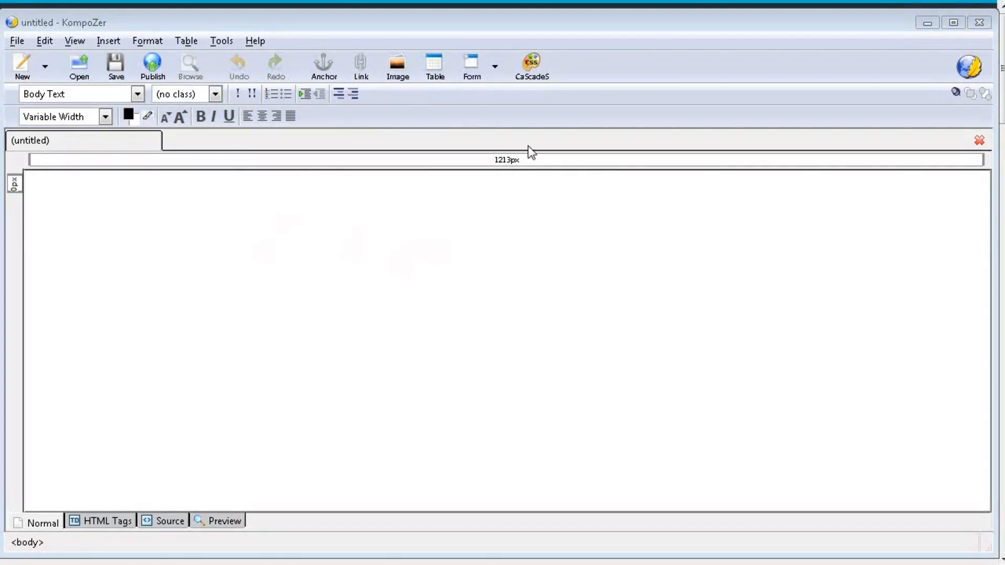
In KompoZer, open index.html from the inner dark_theme folder of beameupscotty.info
left_click(78, 68)
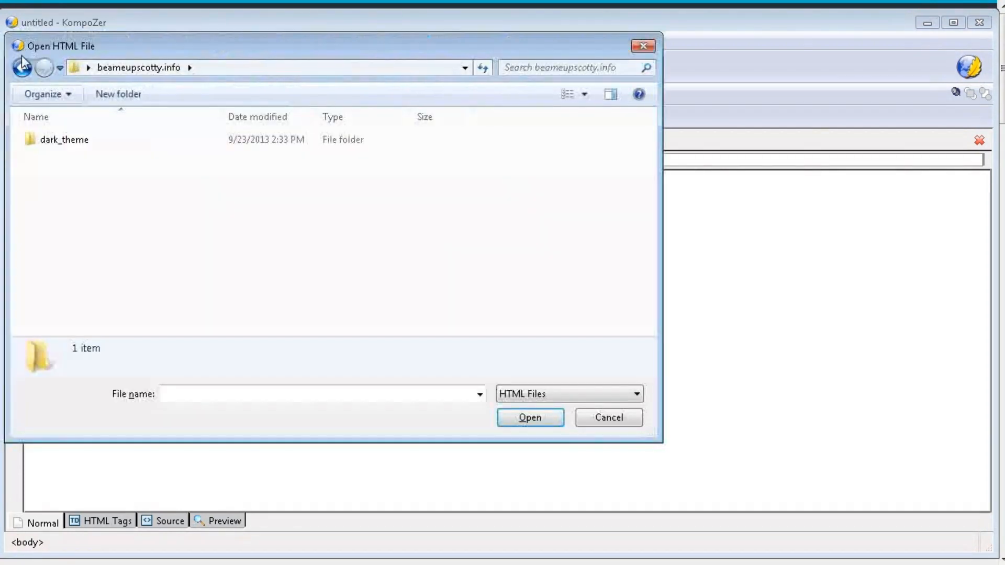
double_click(72, 138)
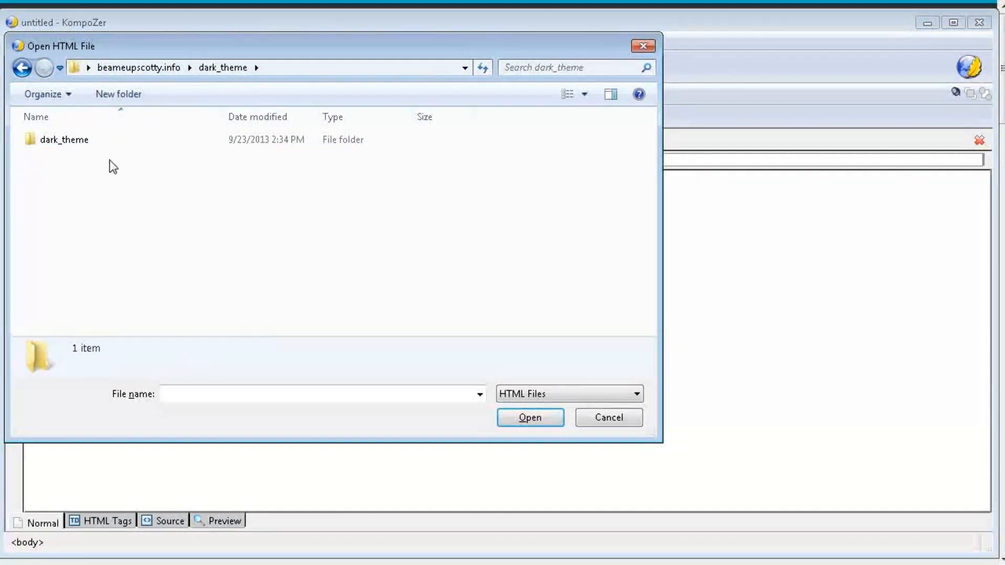
double_click(85, 147)
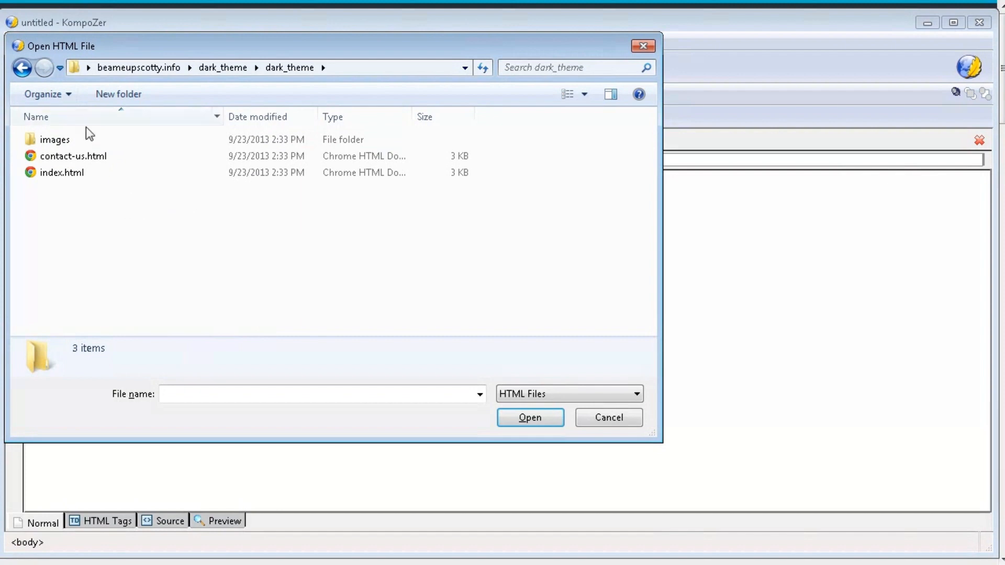
left_click(78, 178)
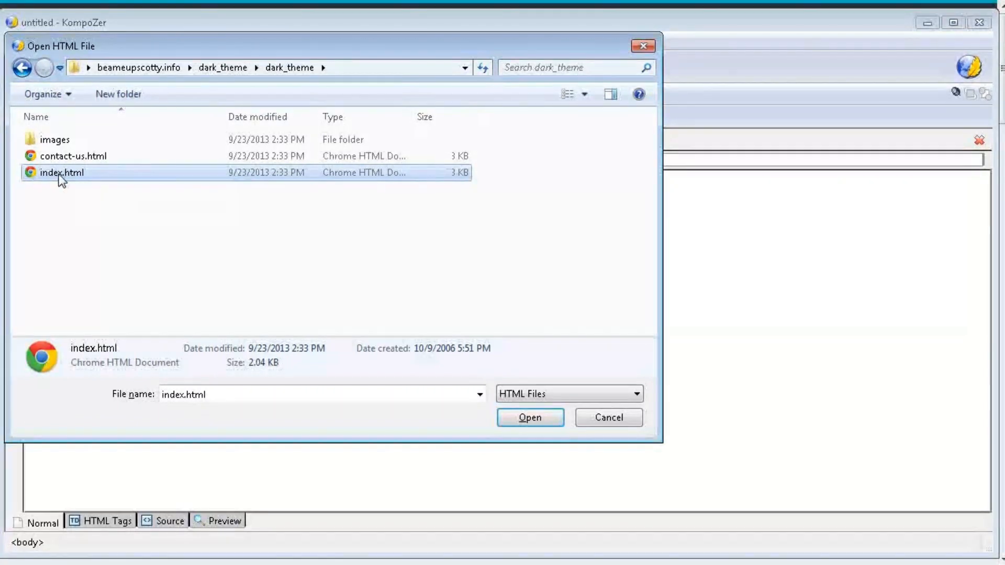
left_click(525, 418)
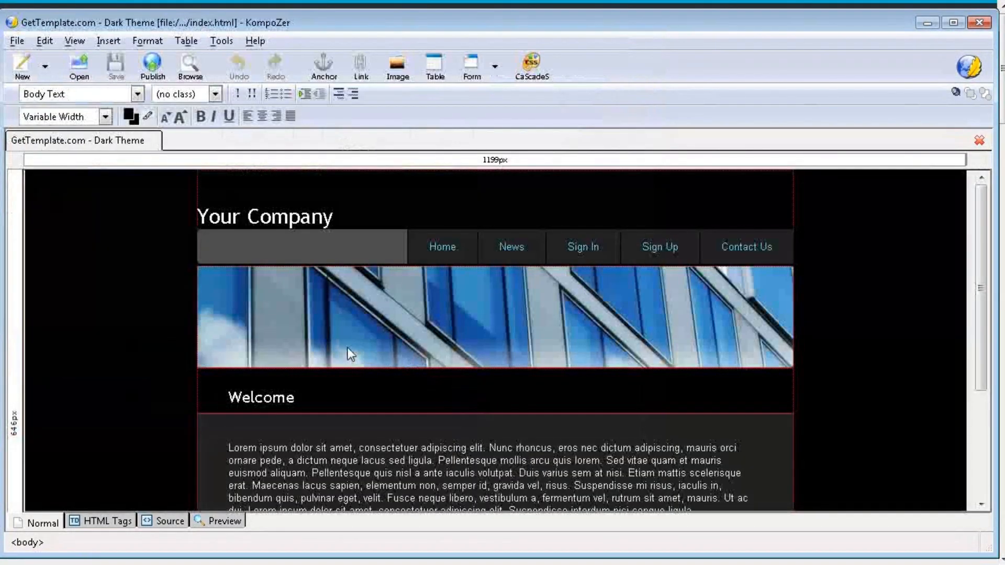
Replace the "Your Company" heading in the page header with "Beammeupscotty!"
left_click_drag(198, 215, 338, 212)
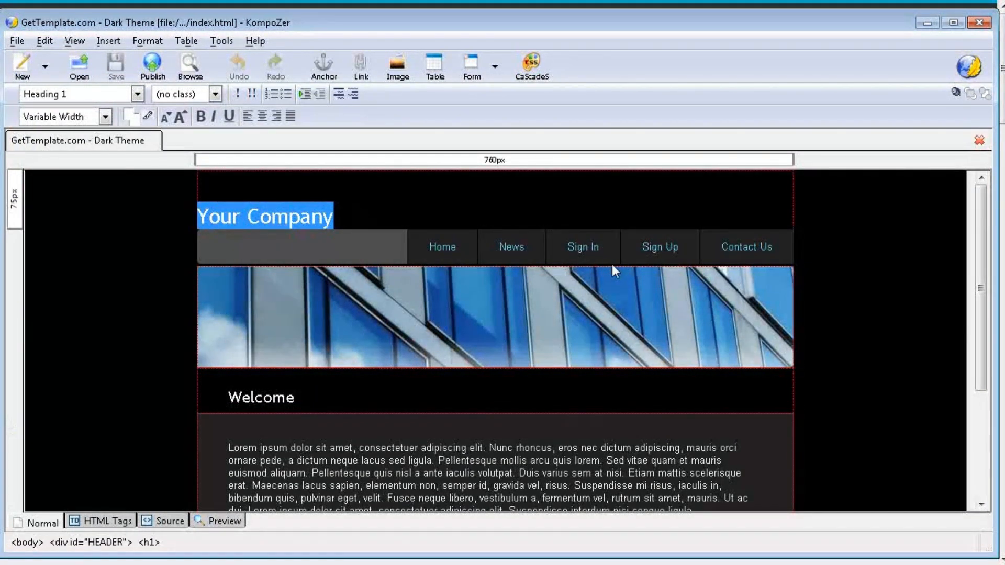
type("B")
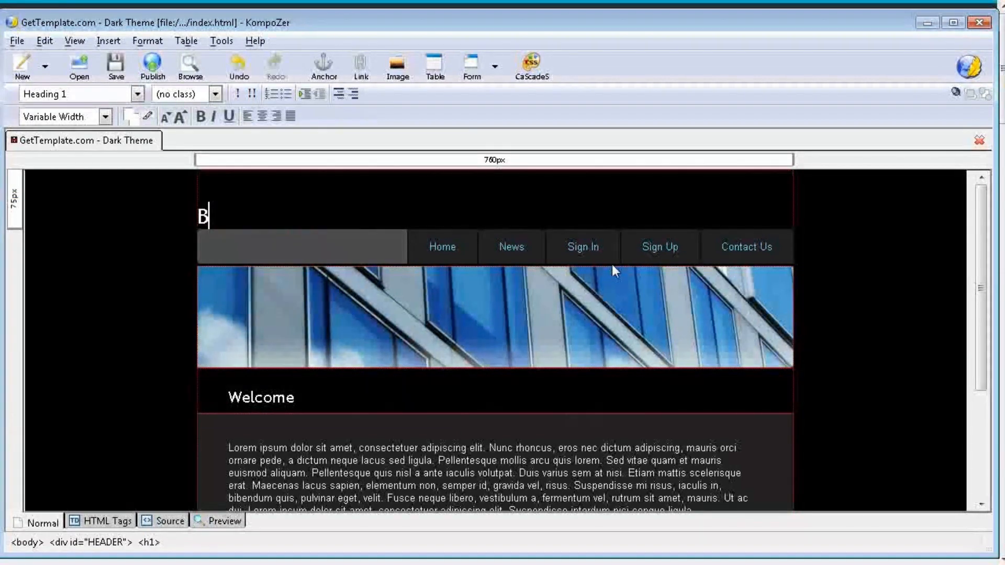
type("eam")
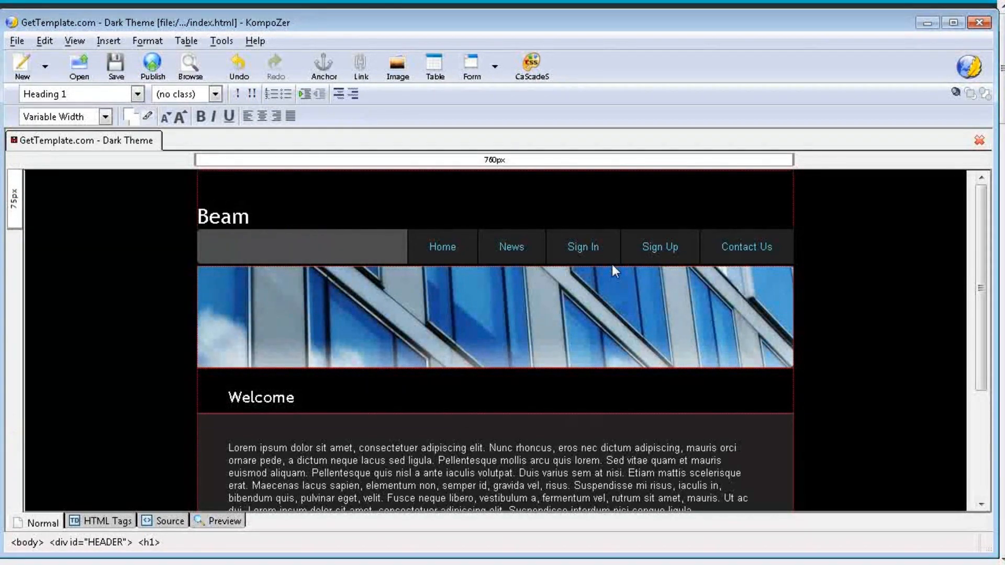
type("meup")
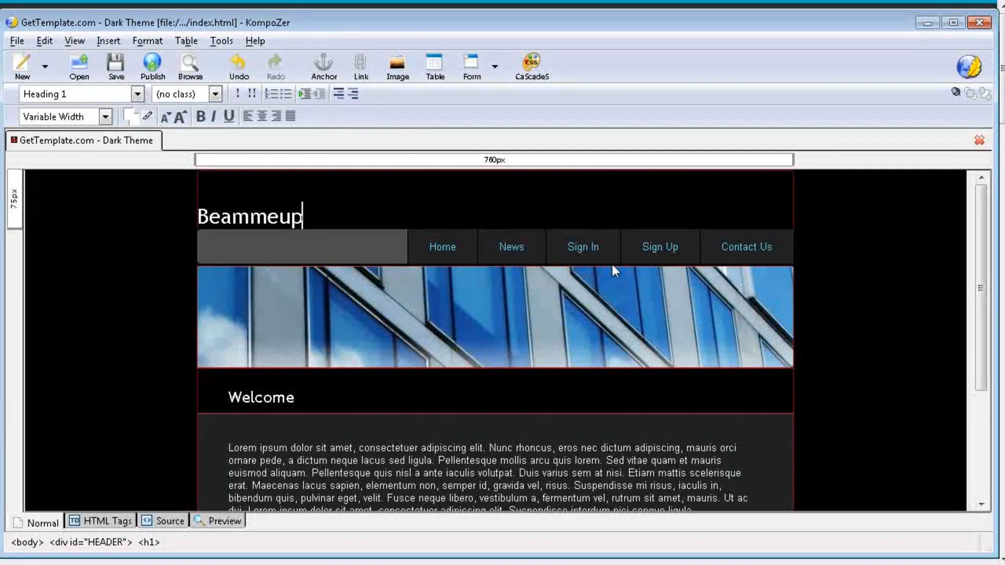
type("scotty")
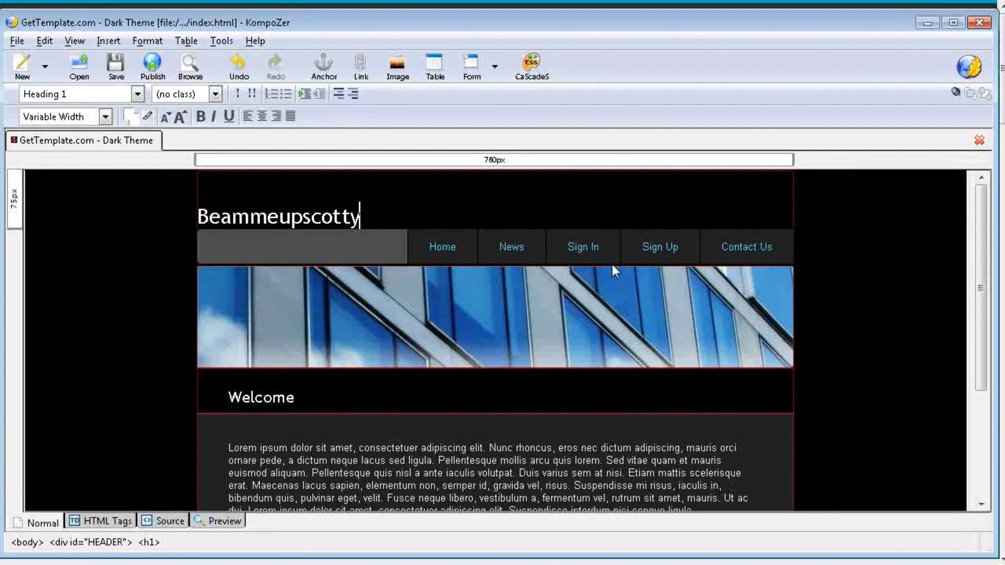
type("!")
key("Return")
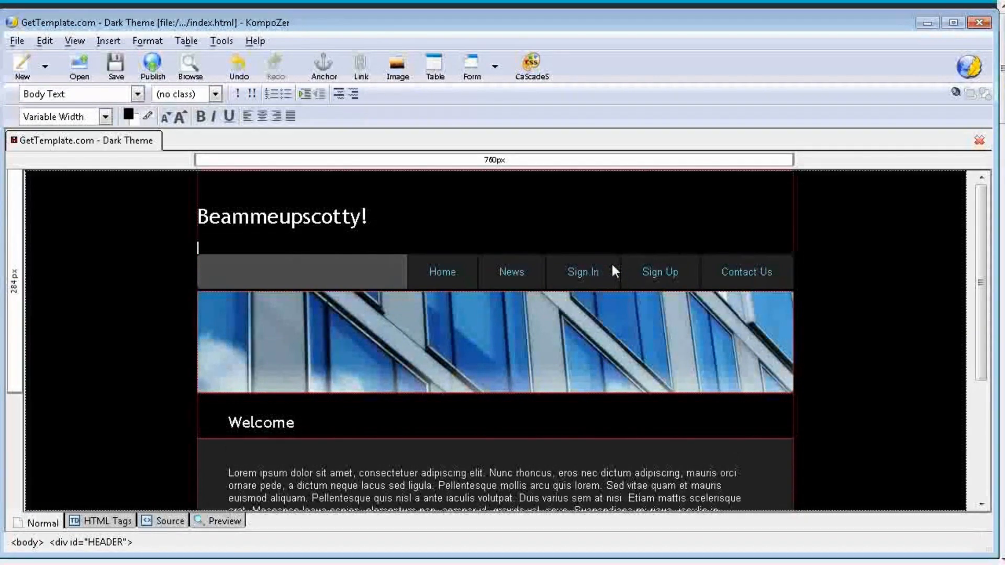
key("BackSpace")
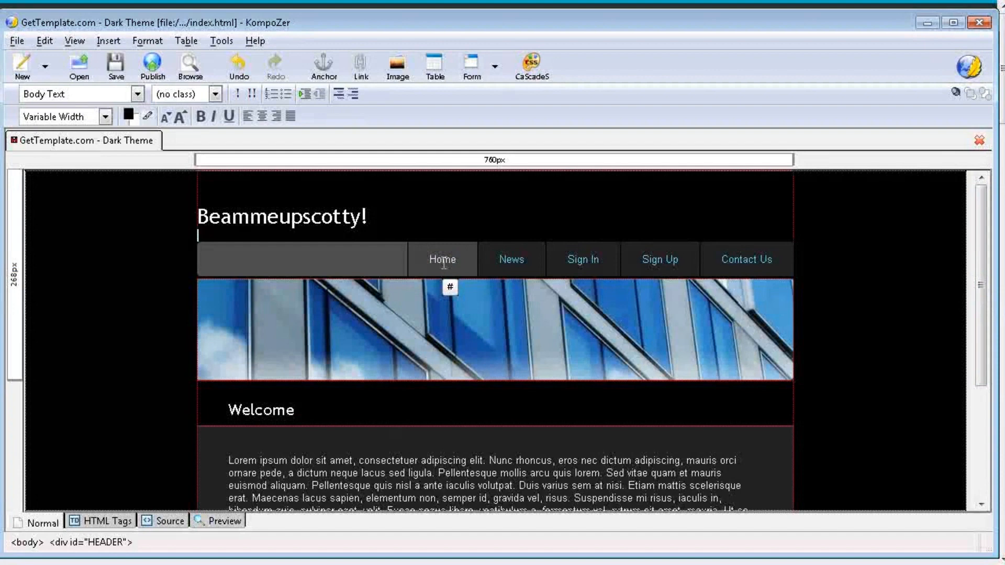
Delete the News and Sign In items, including their empty cells, from the navigation bar
double_click(511, 259)
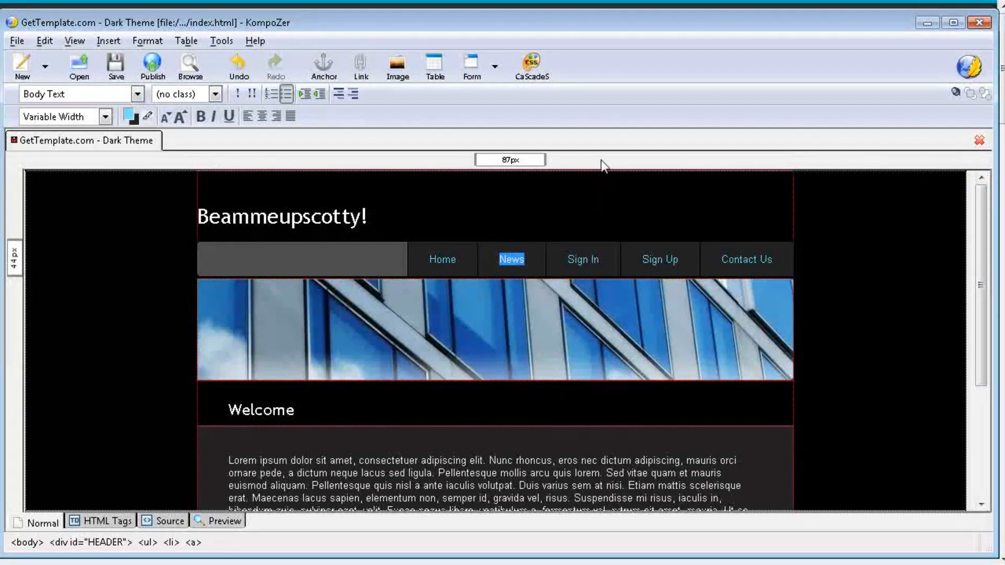
key("Delete")
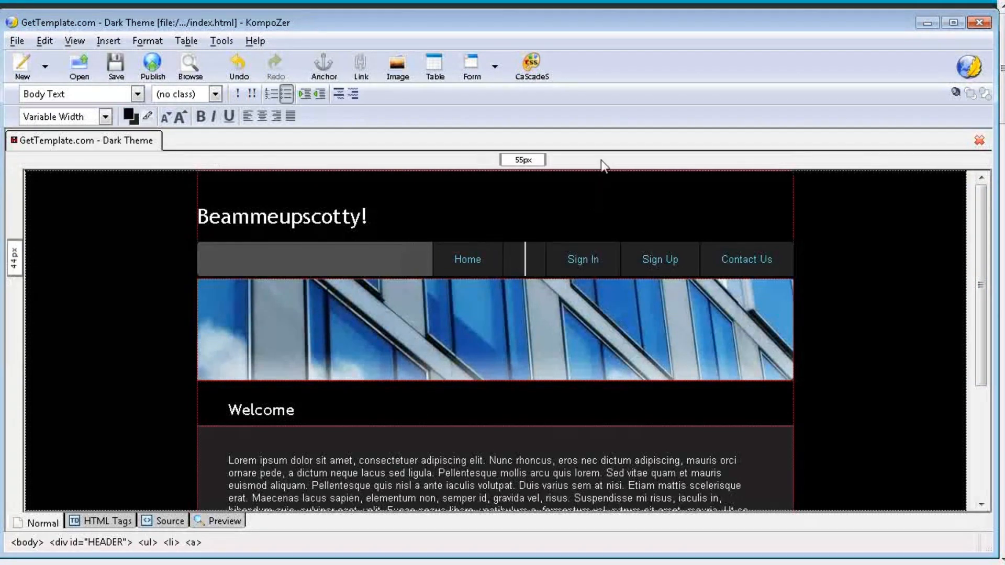
key("Delete")
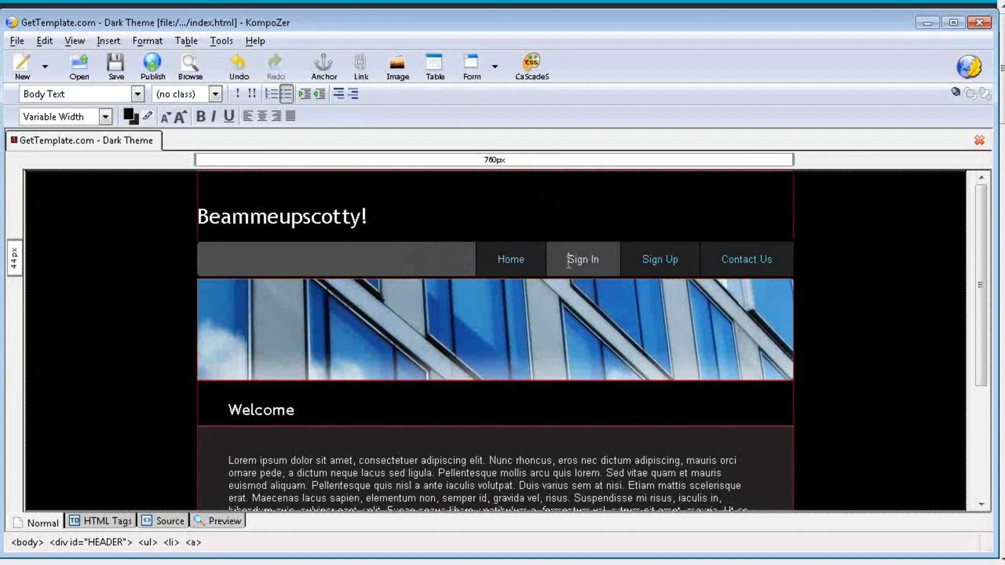
left_click_drag(679, 259, 606, 261)
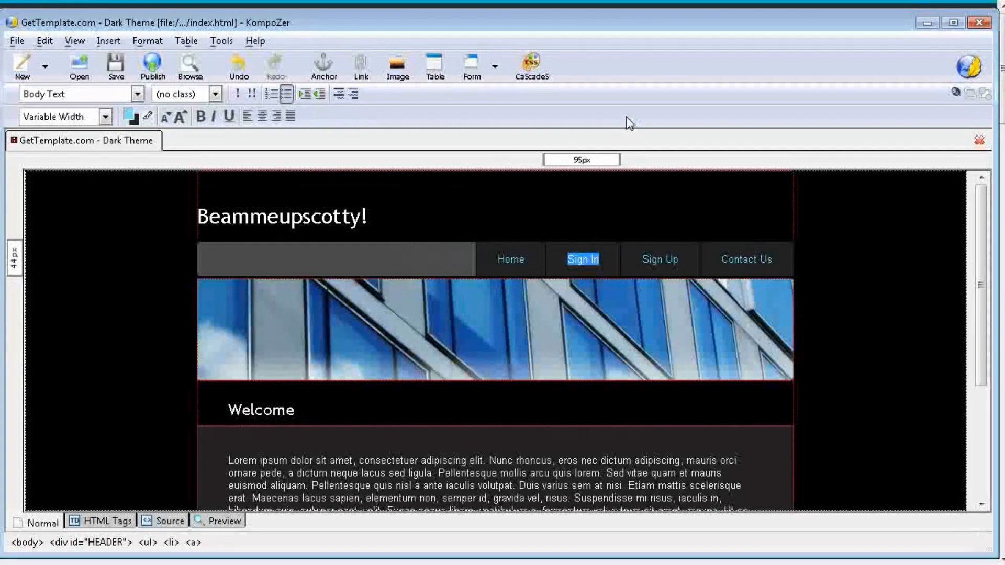
key("Delete")
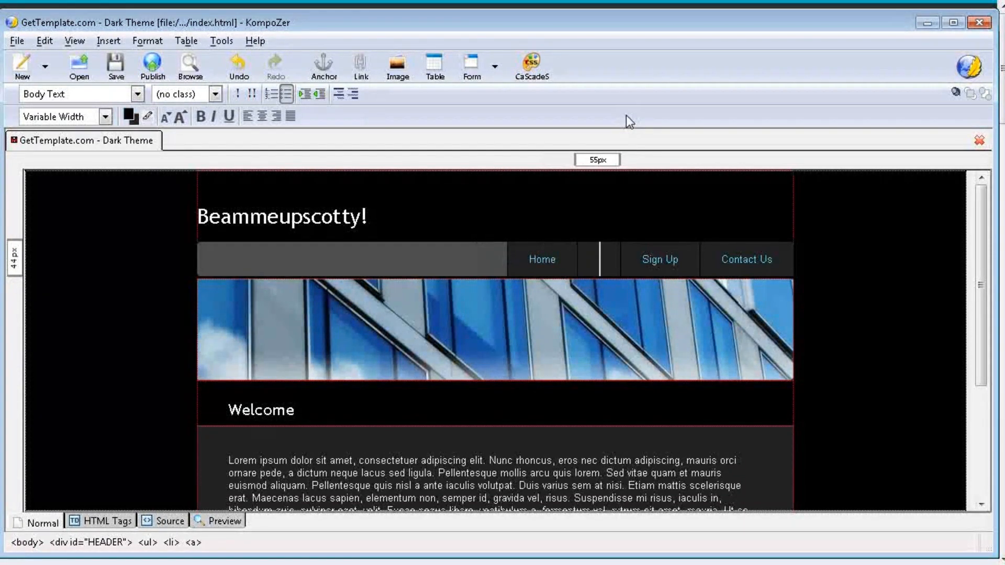
key("Delete")
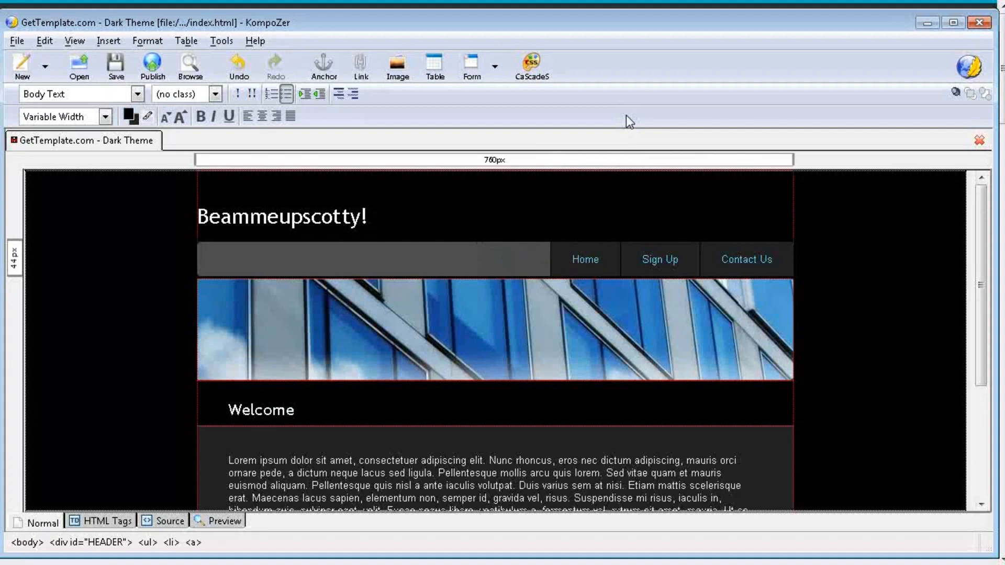
Delete the Sign Up item from the navigation bar, leaving only Home and Contact Us
left_click(643, 259)
key("Delete")
key("Delete")
key("Delete")
key("Delete")
key("Delete")
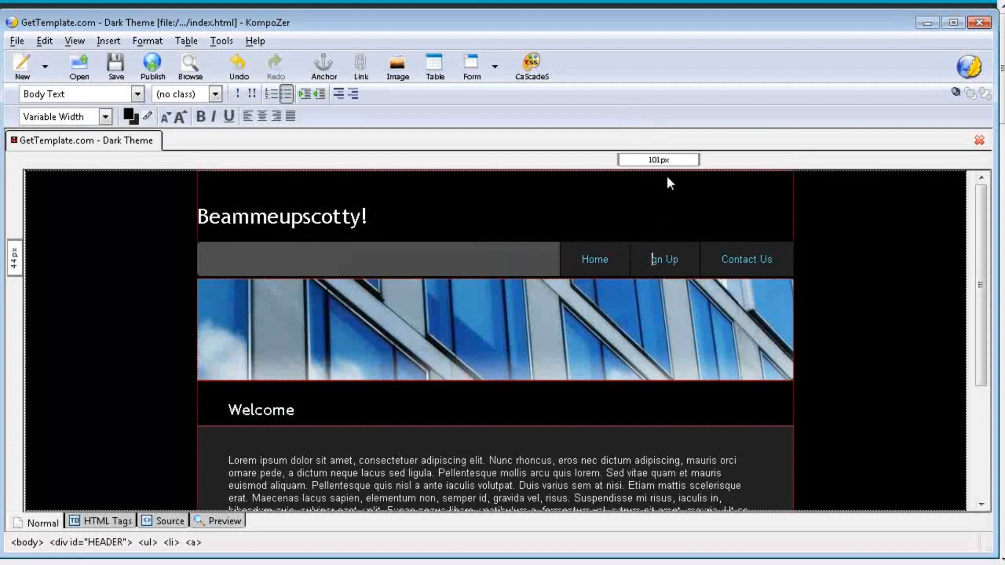
key("Delete")
key("Delete")
key("Delete")
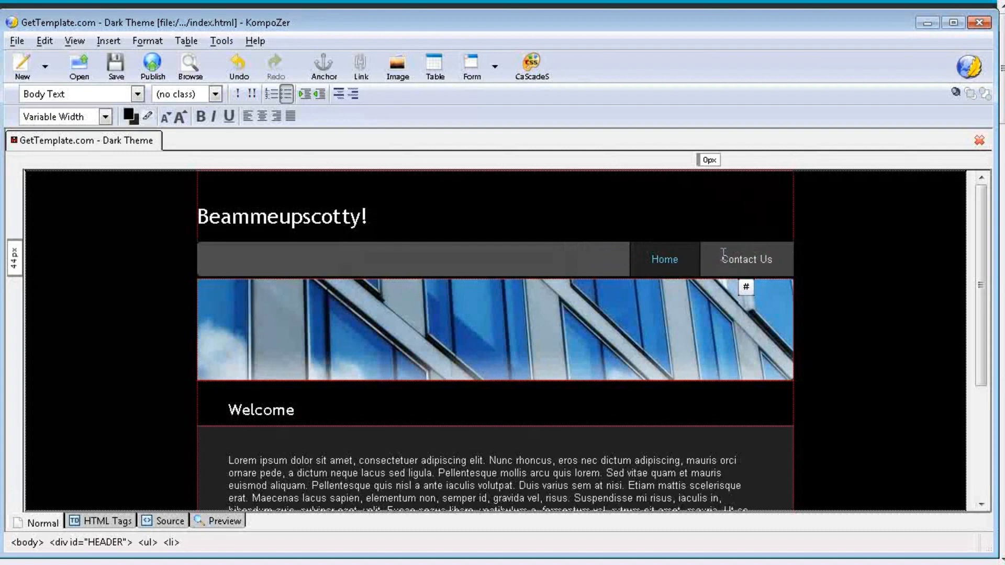
Choose contact-us.html from the inner dark_theme folder as the link location for the Contact Us navigation item
left_click_drag(722, 259, 771, 260)
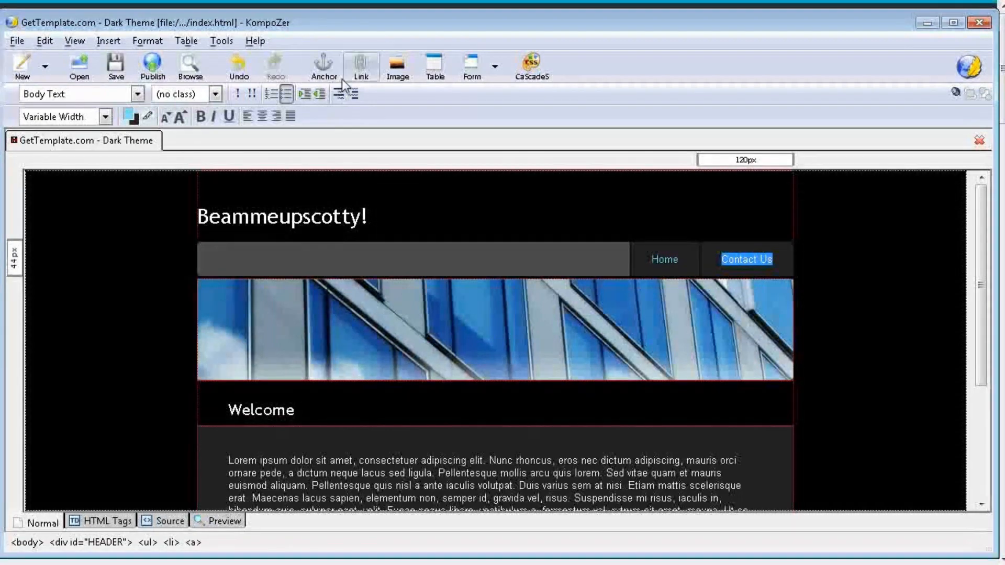
left_click(359, 68)
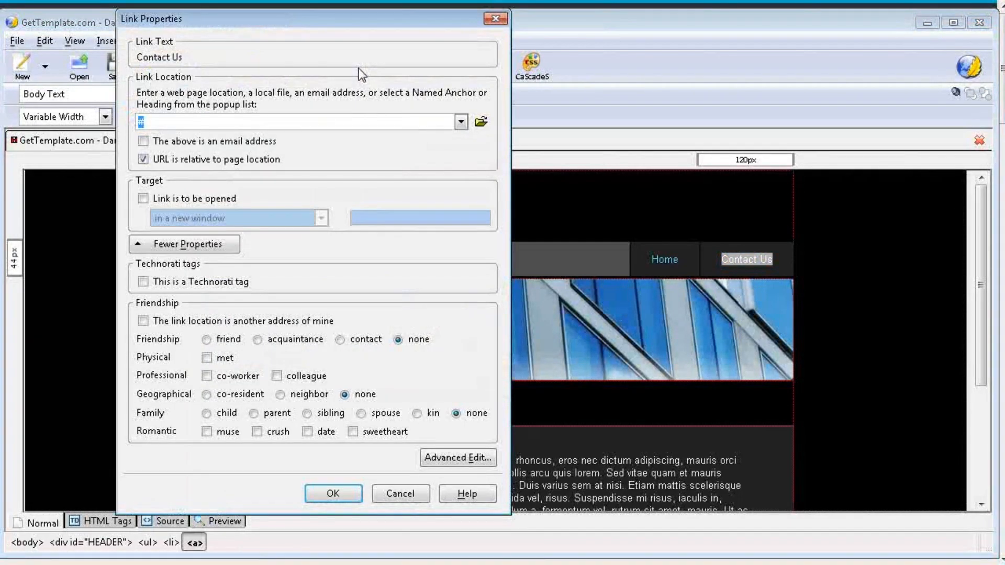
left_click(481, 123)
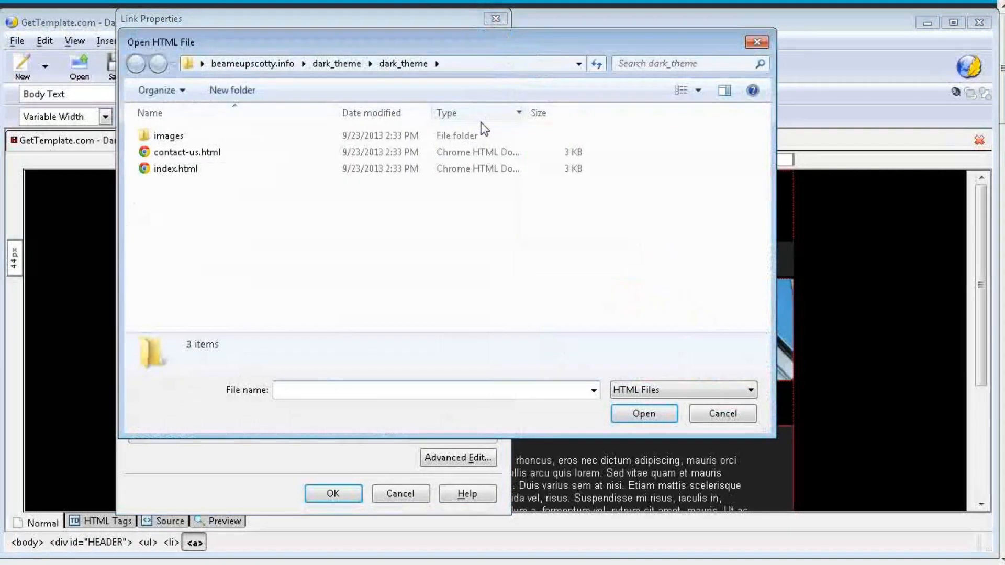
left_click(221, 158)
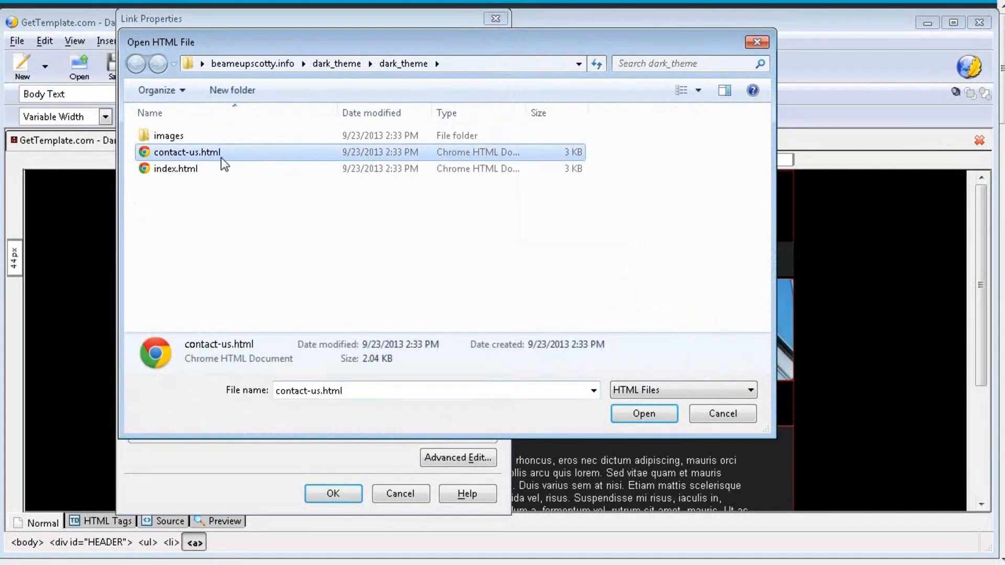
left_click(644, 414)
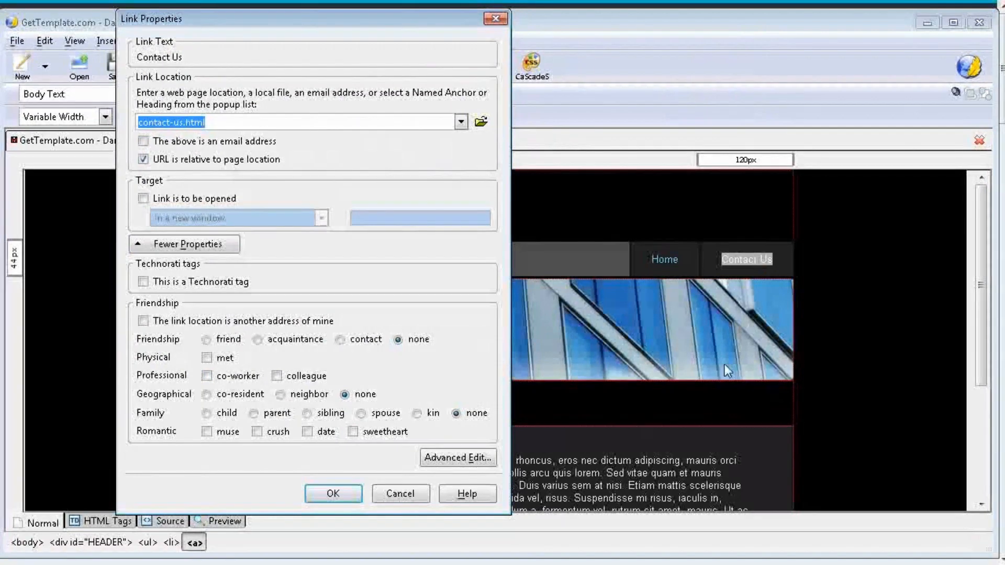
left_click(144, 202)
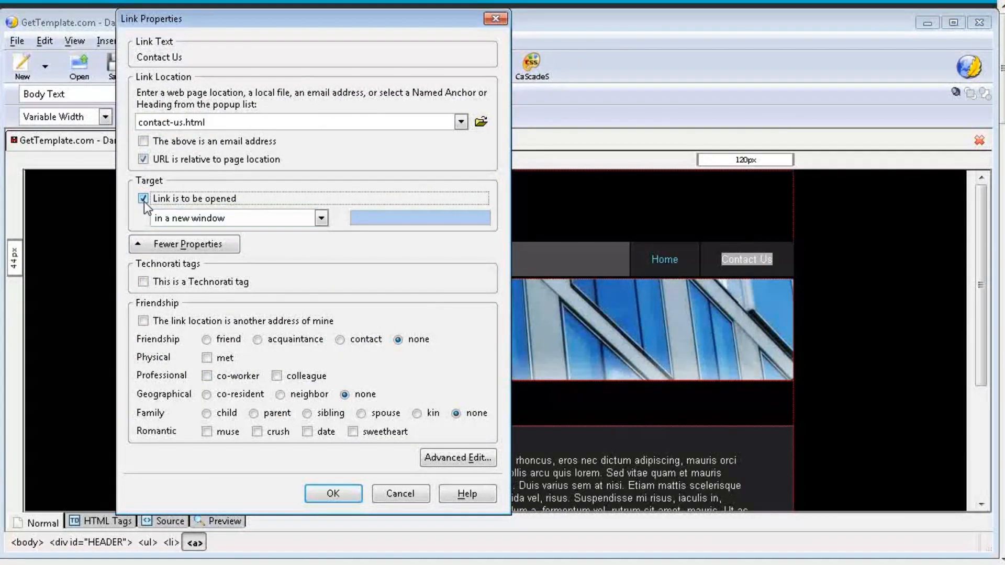
left_click(320, 219)
left_click(320, 219)
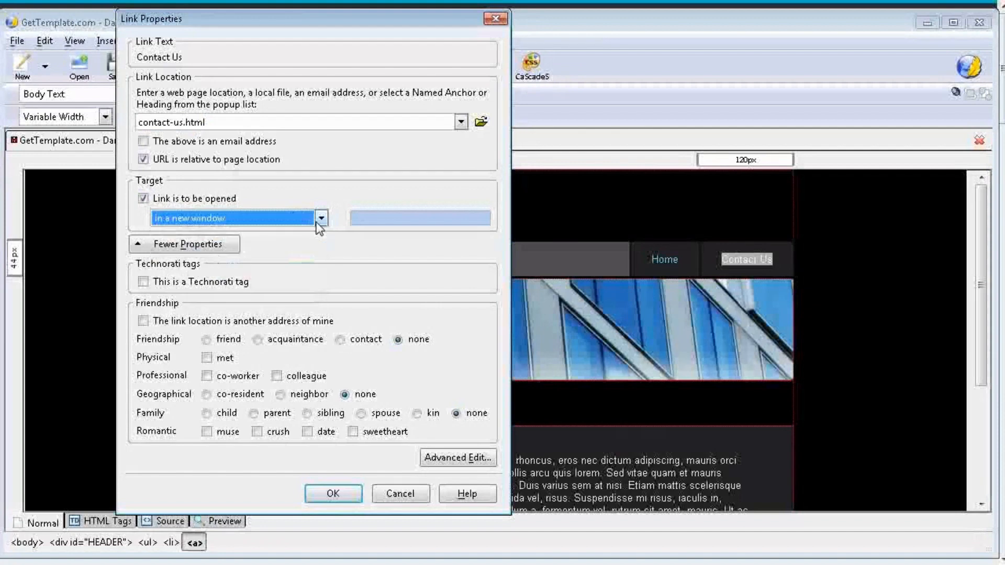
left_click(143, 200)
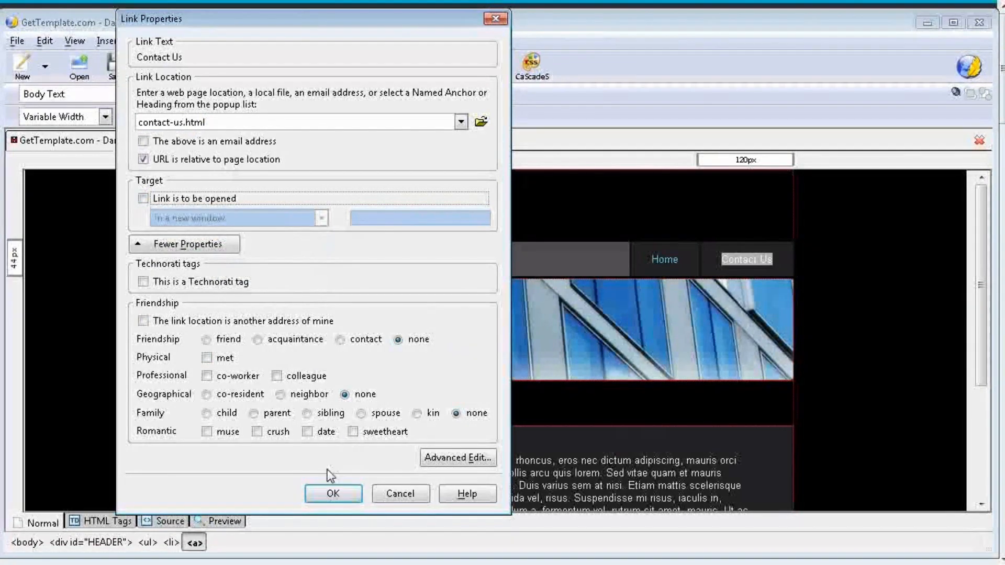
Apply the contact-us.html link to the Contact Us navigation item
left_click(333, 494)
scroll(396, 394, "down", 5)
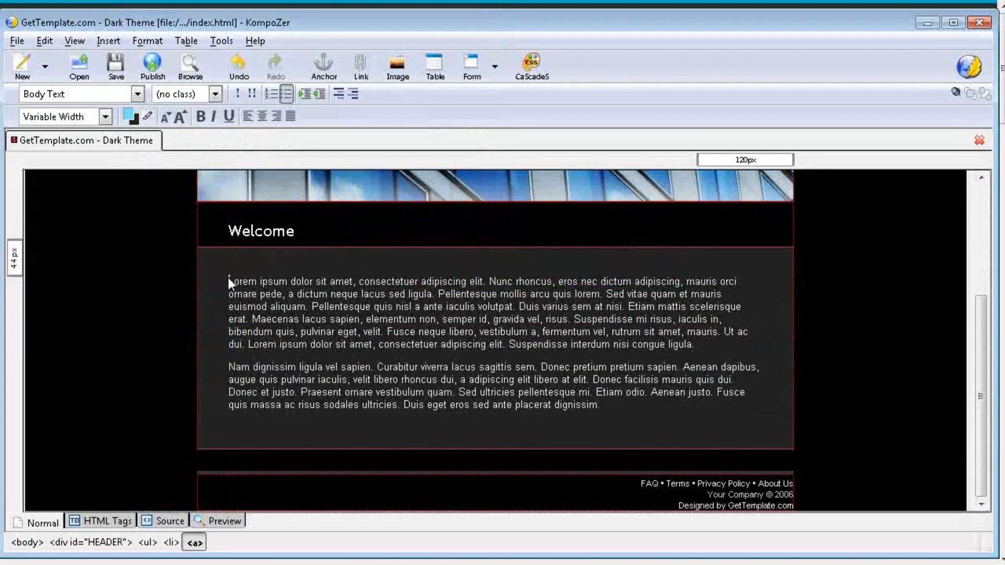
left_click_drag(229, 281, 651, 405)
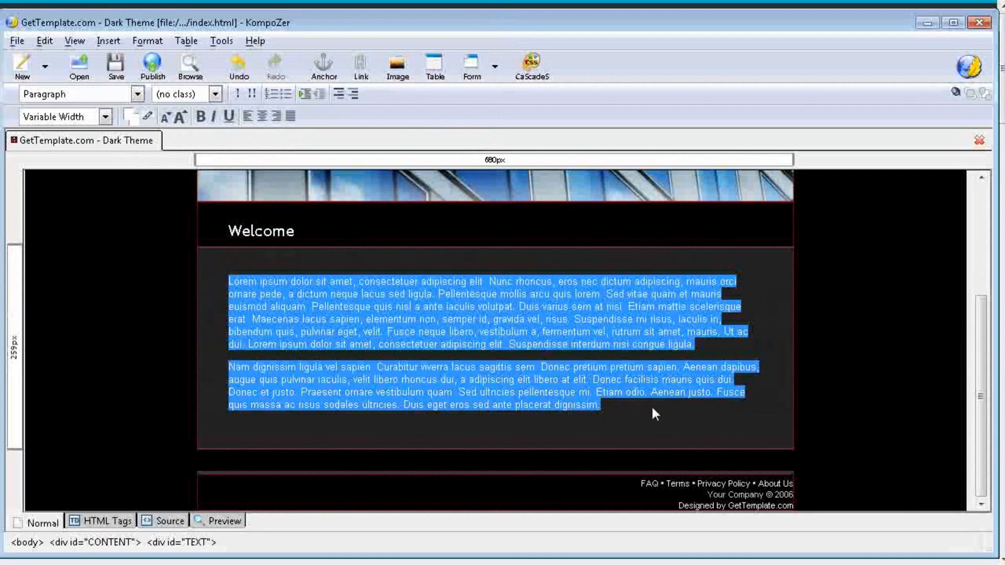
left_click(651, 404)
scroll(492, 316, "up", 4)
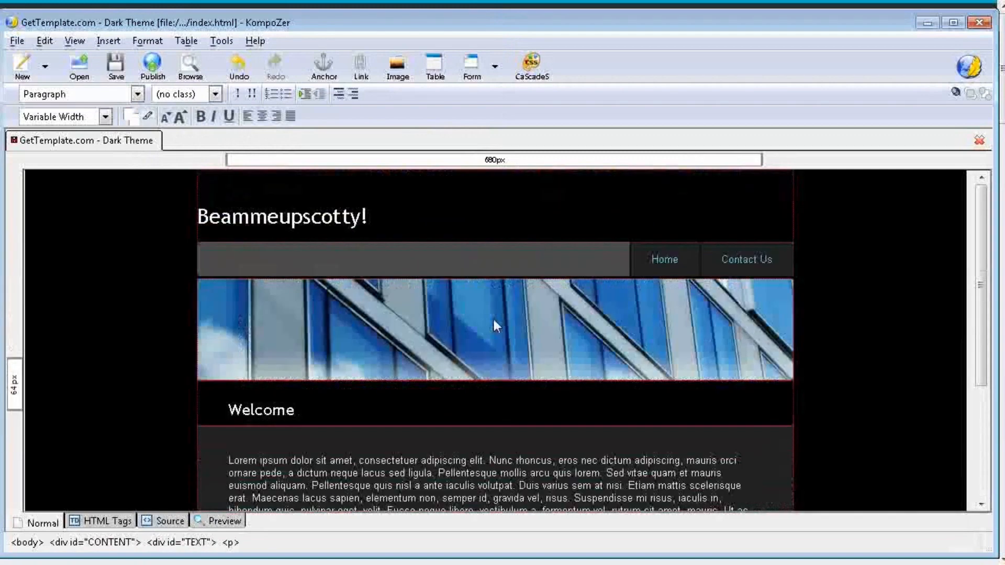
left_click(542, 331)
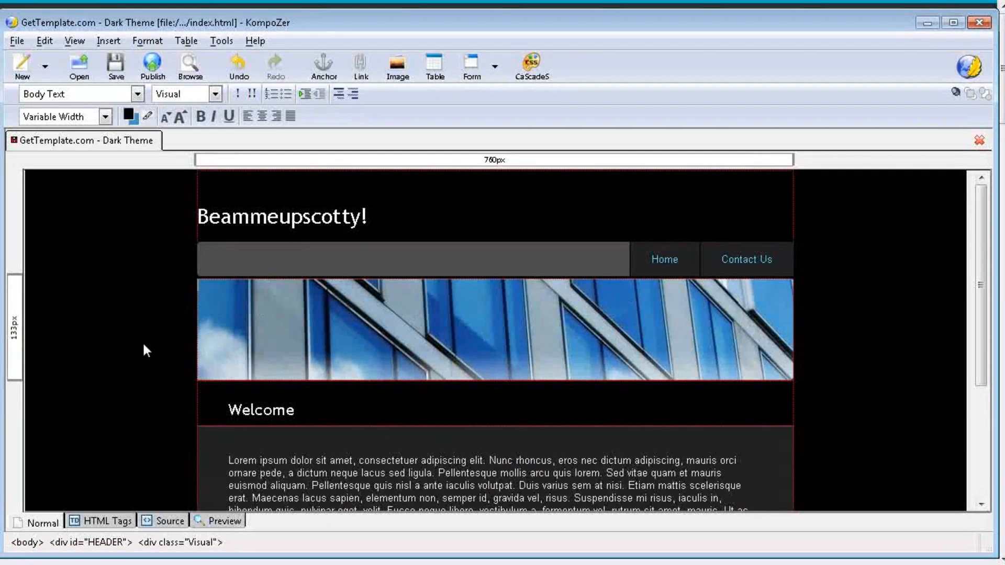
Insert ST_TOS_Cast.jpg from the beameupscotty.info folder before the first paragraph under Welcome, with the alternate text "Star Trek"
scroll(361, 314, "down", 4)
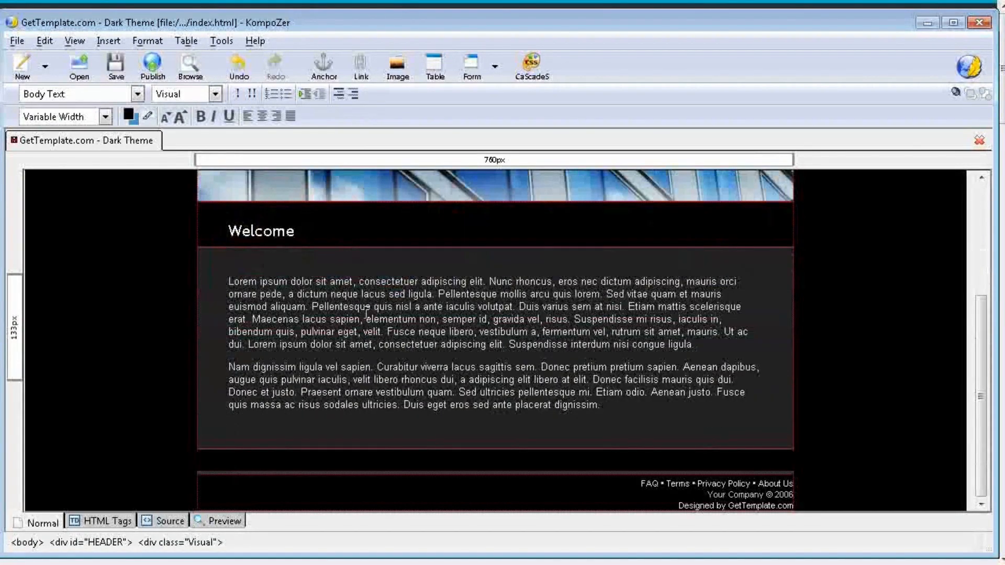
left_click(225, 279)
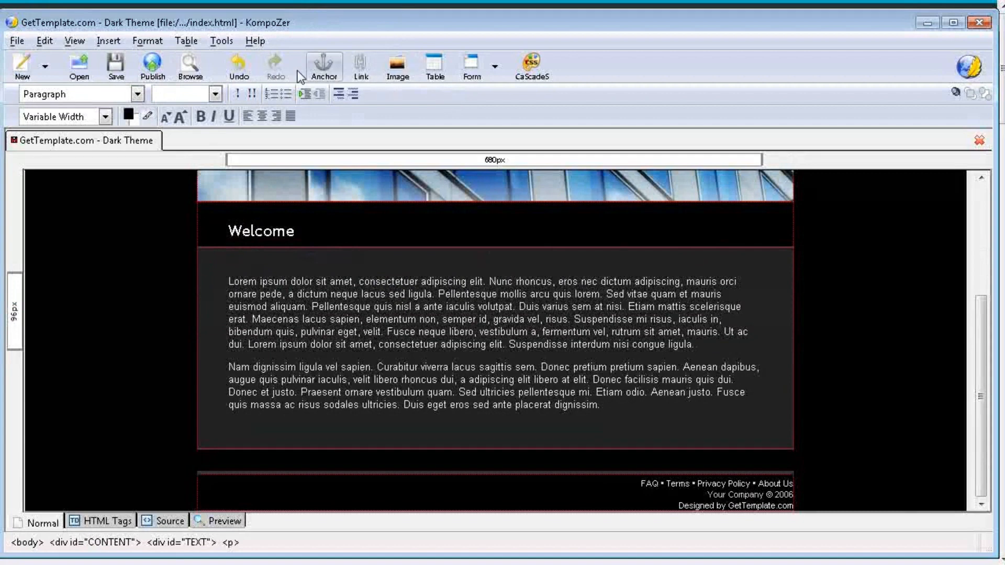
left_click(397, 76)
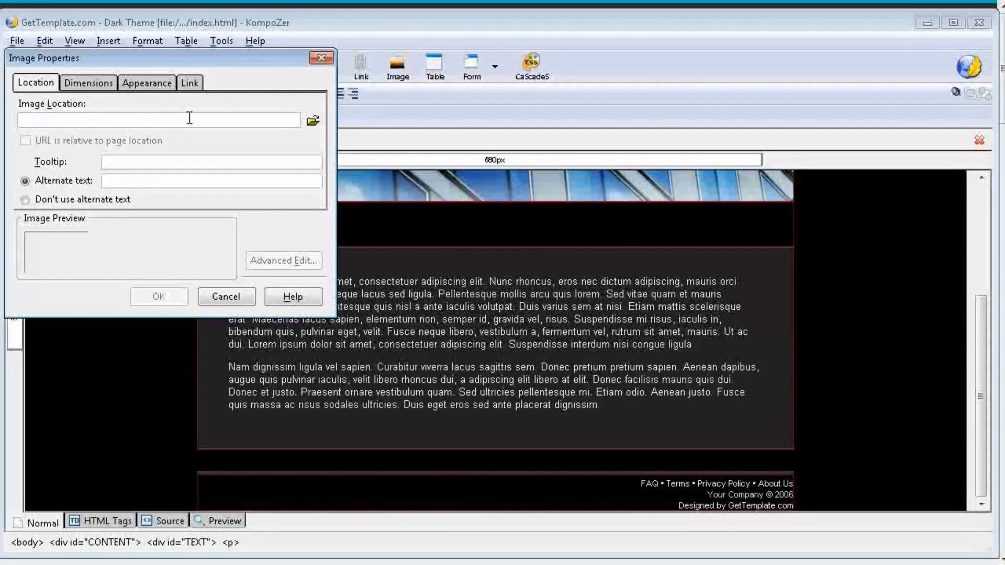
left_click(314, 122)
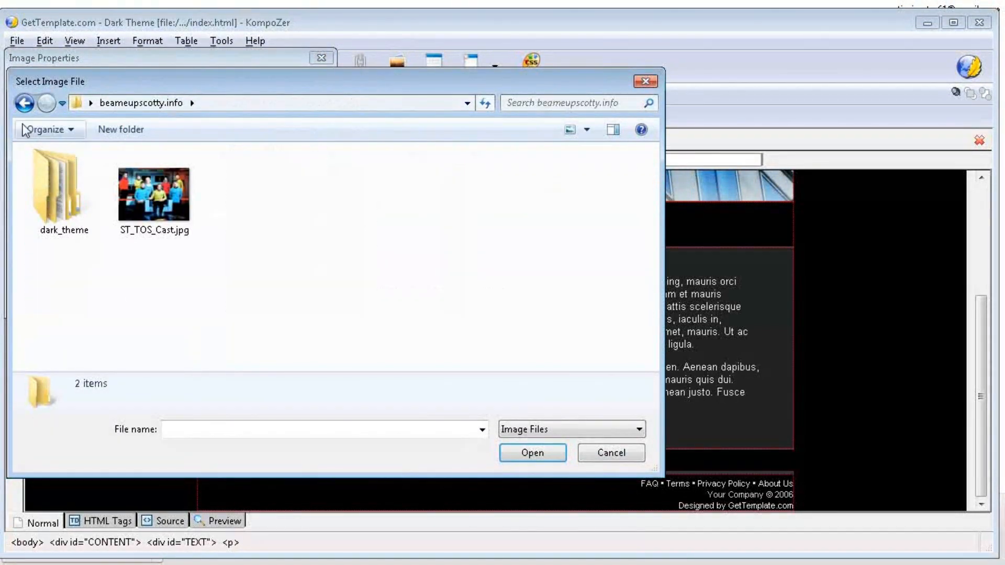
left_click(174, 198)
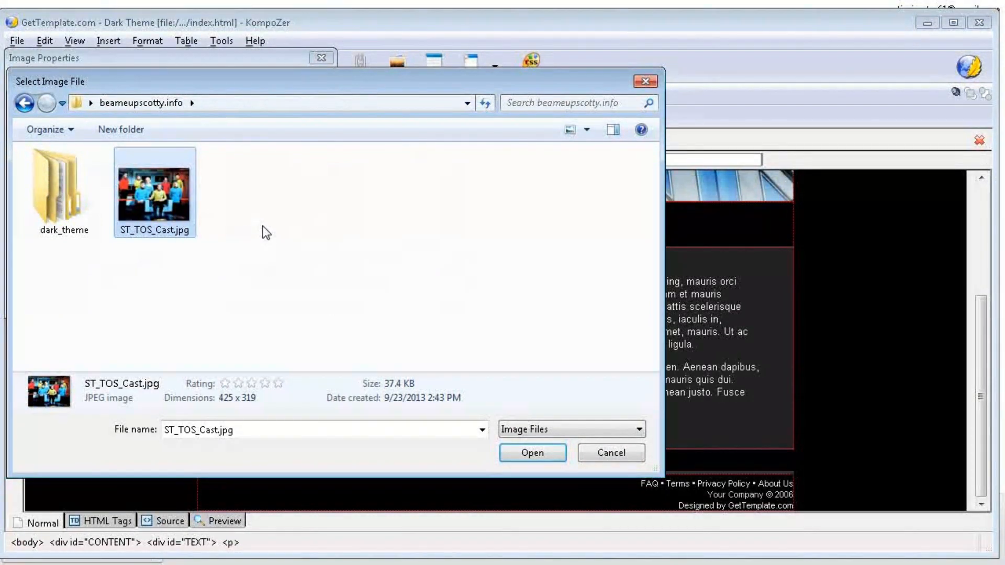
left_click(533, 454)
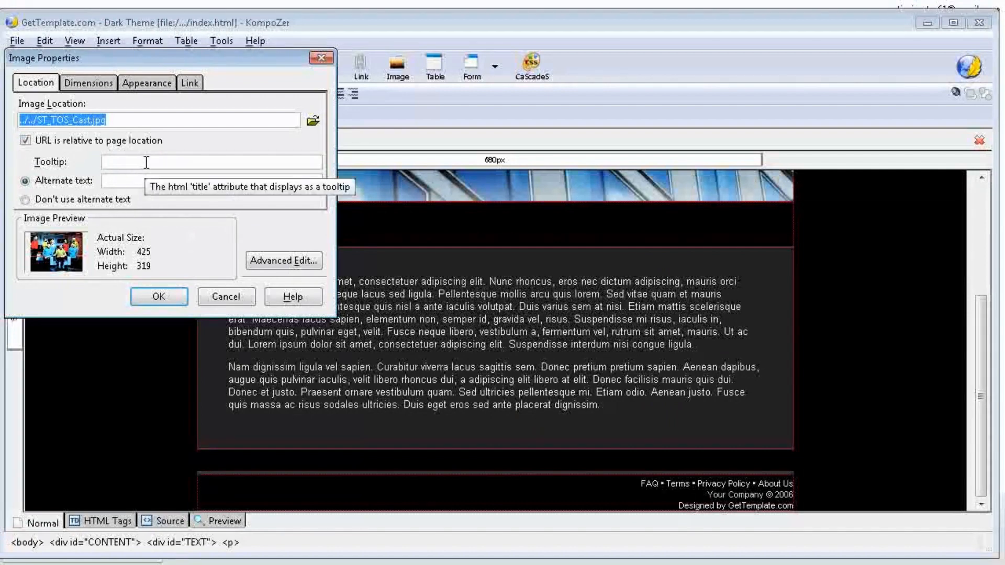
left_click(151, 179)
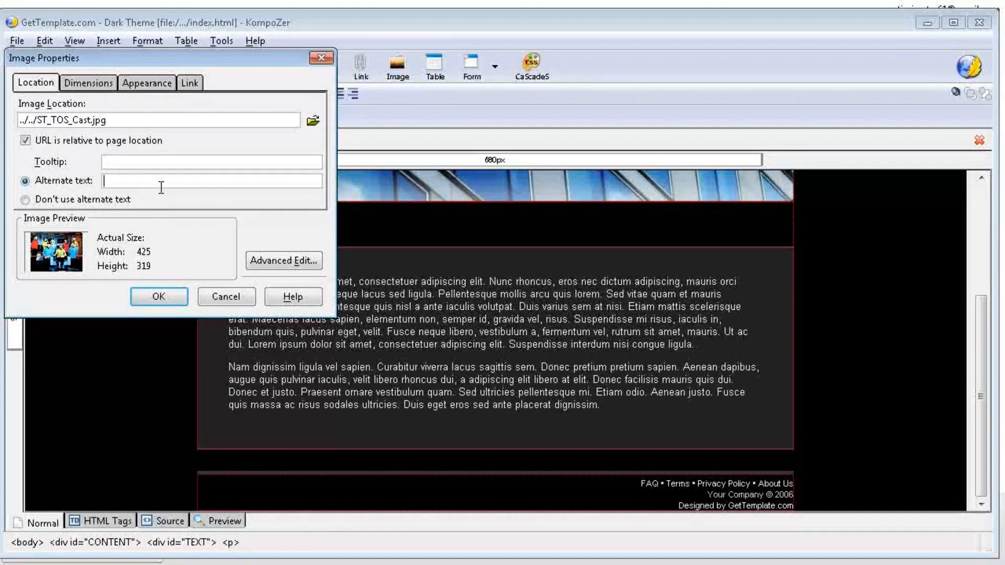
type("Star Trek")
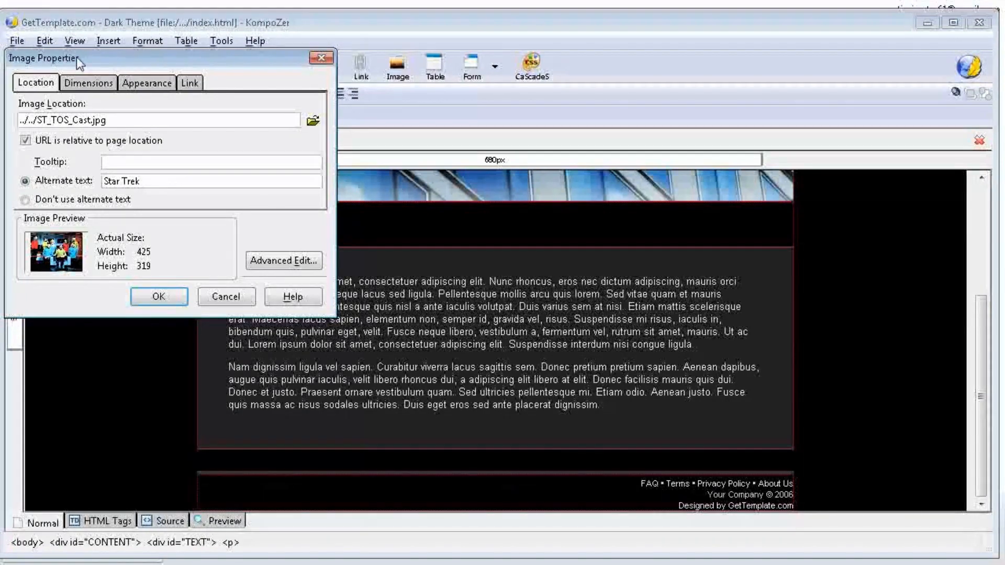
left_click(139, 84)
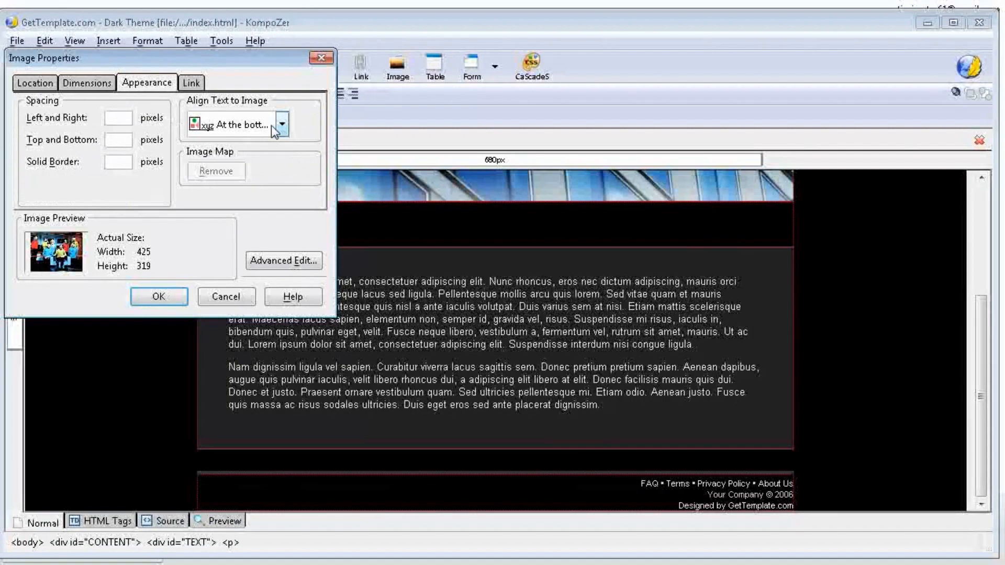
left_click(159, 297)
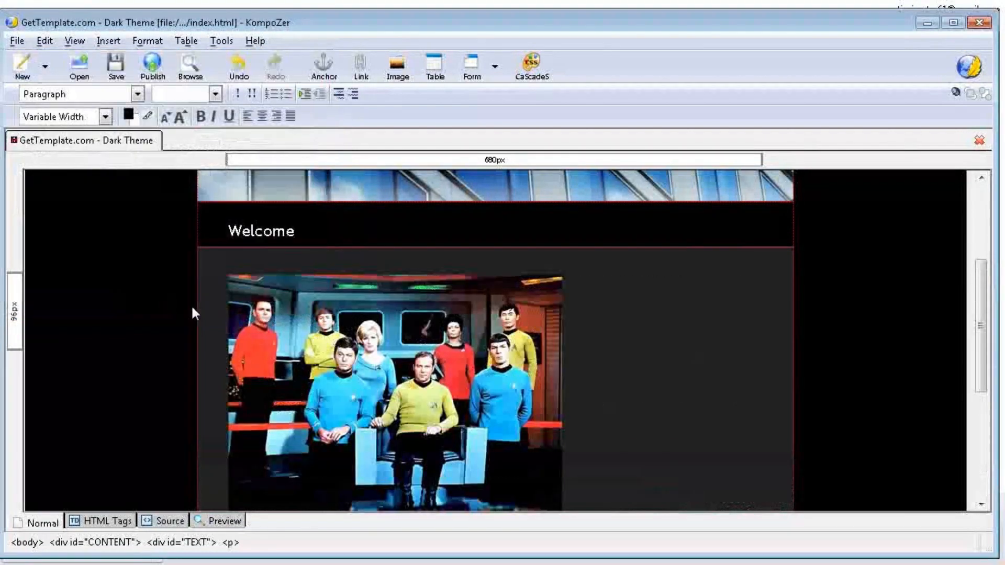
Set the inserted Star Trek image's text alignment to "Wrap to the right" so the paragraphs flow beside it
scroll(603, 312, "down", 3)
scroll(610, 312, "up", 6)
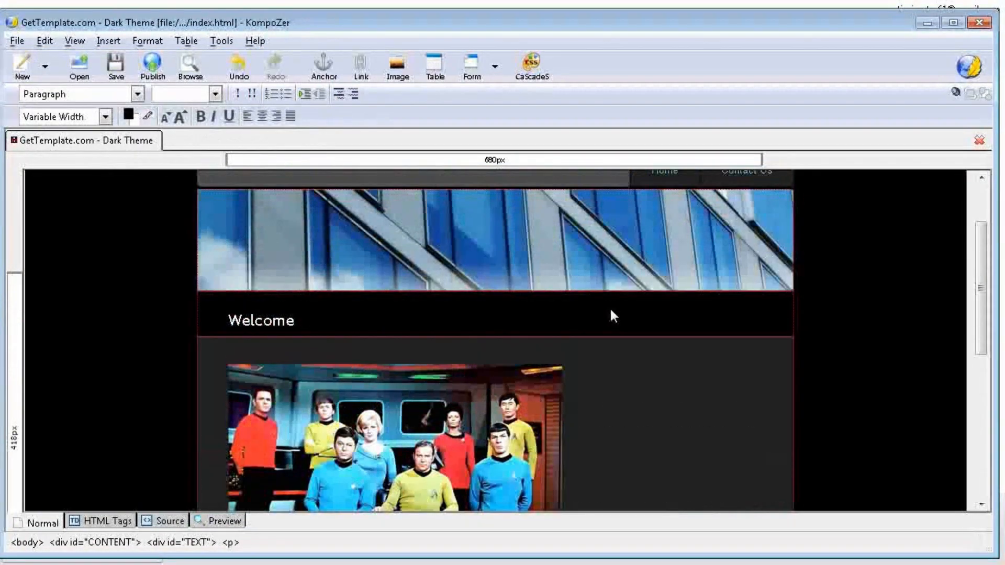
scroll(607, 320, "down", 6)
scroll(679, 343, "up", 3)
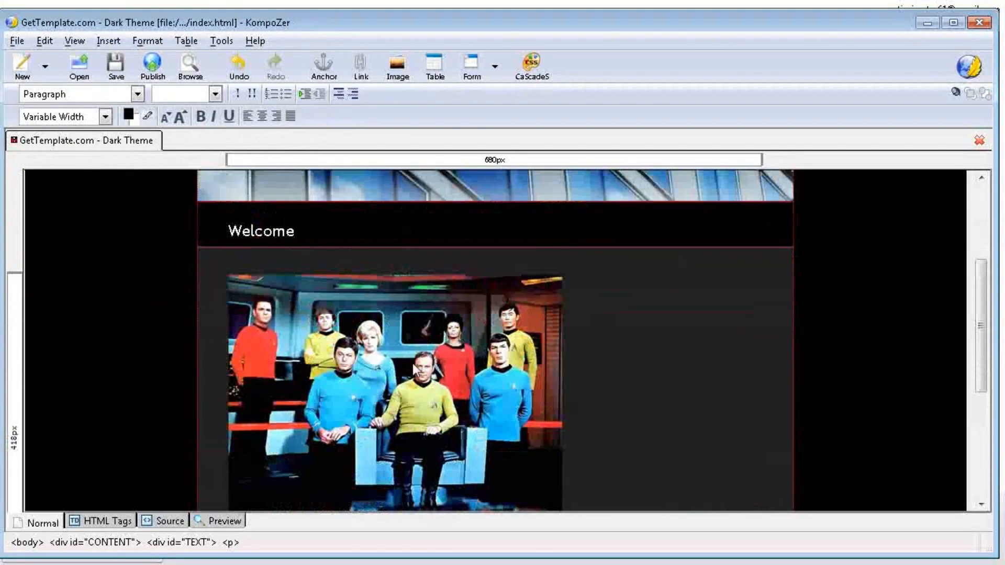
left_click(397, 365)
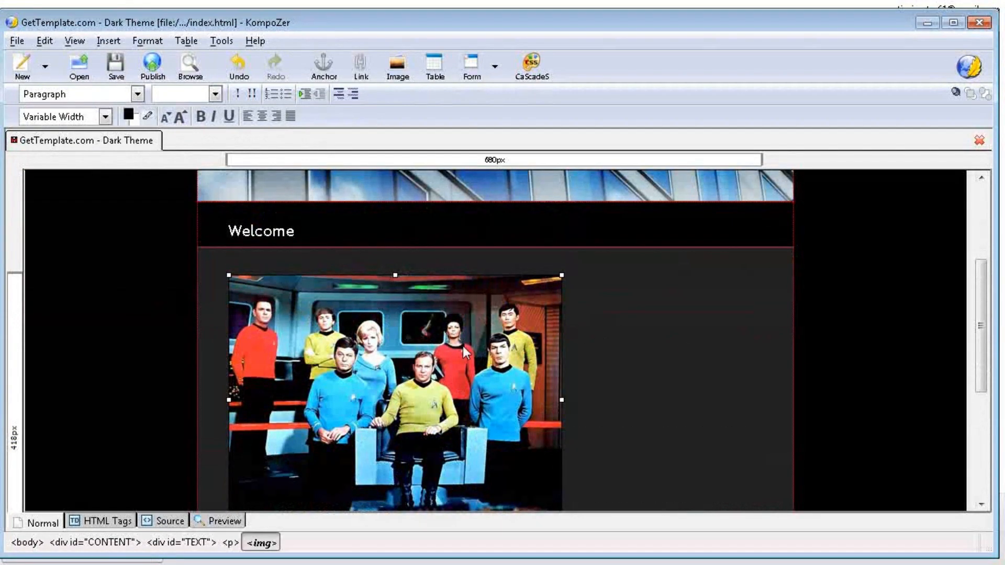
left_click(397, 66)
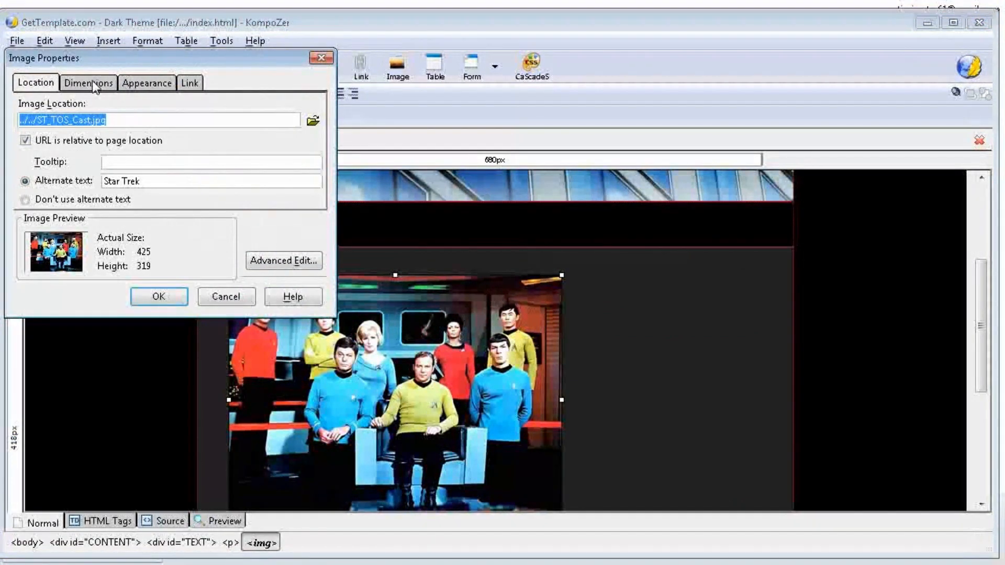
left_click(139, 85)
left_click(265, 126)
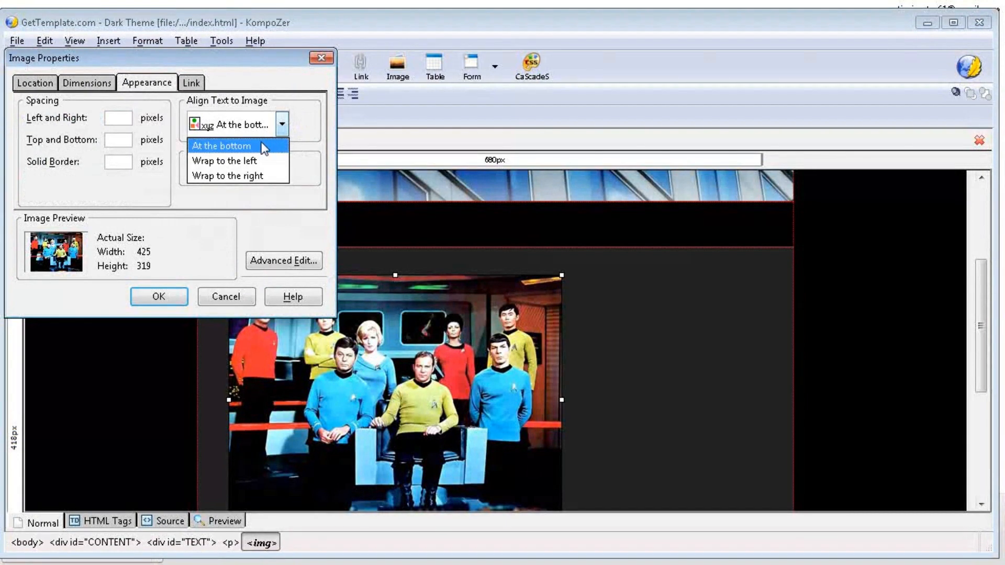
left_click(273, 178)
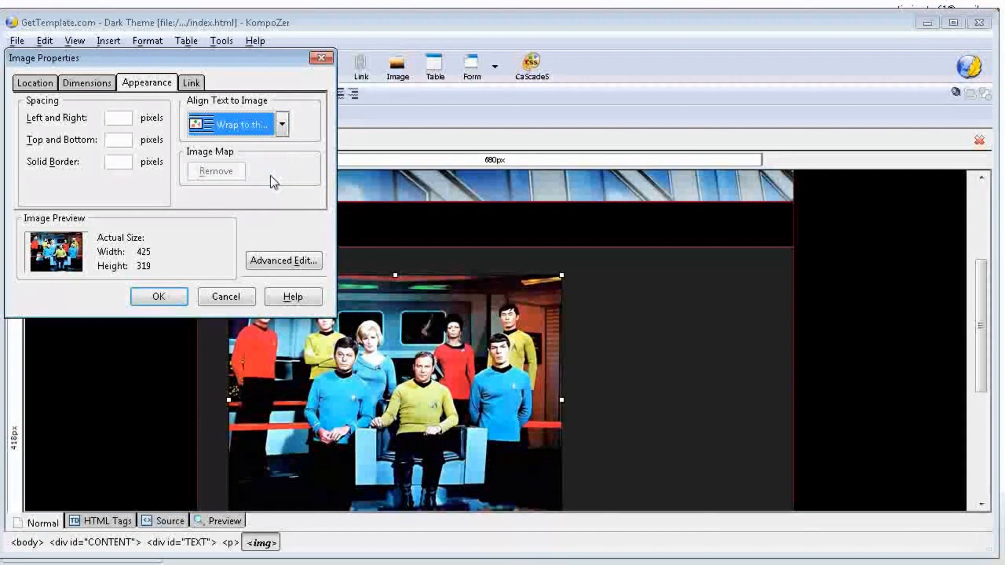
left_click(163, 293)
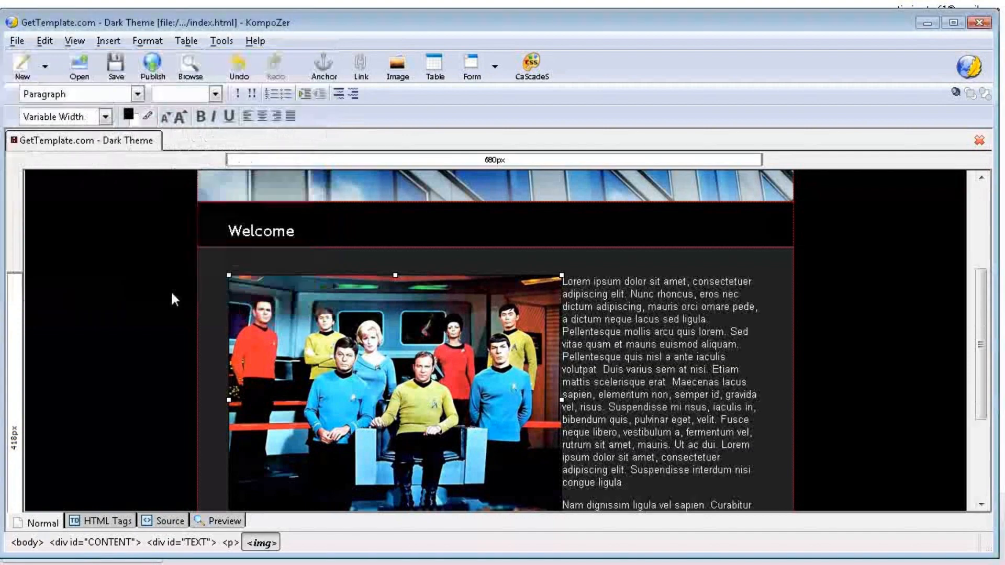
Delete all the footer text, from the FAQ links through the "Designed by GetTemplate.com" line
scroll(631, 293, "down", 5)
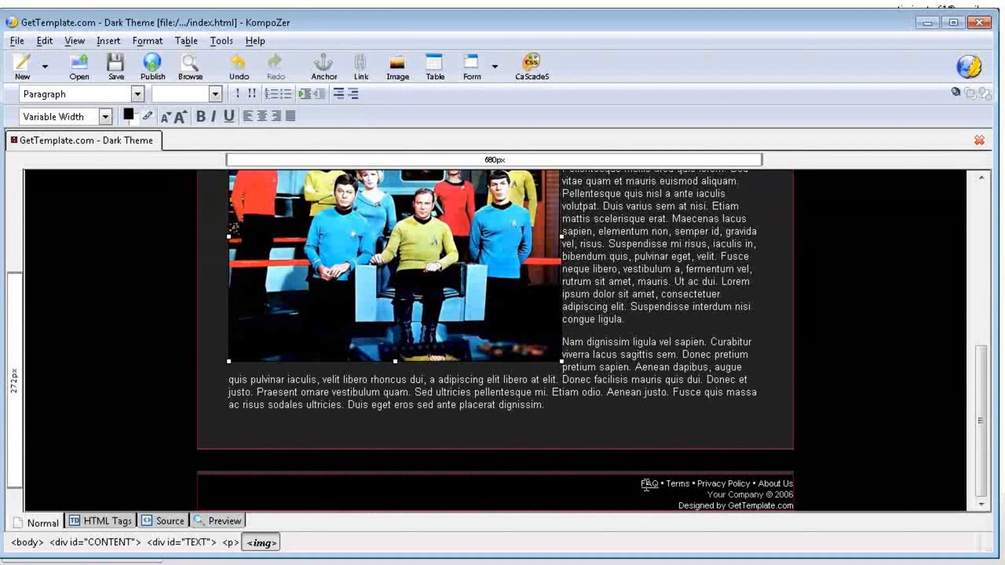
left_click_drag(640, 483, 807, 511)
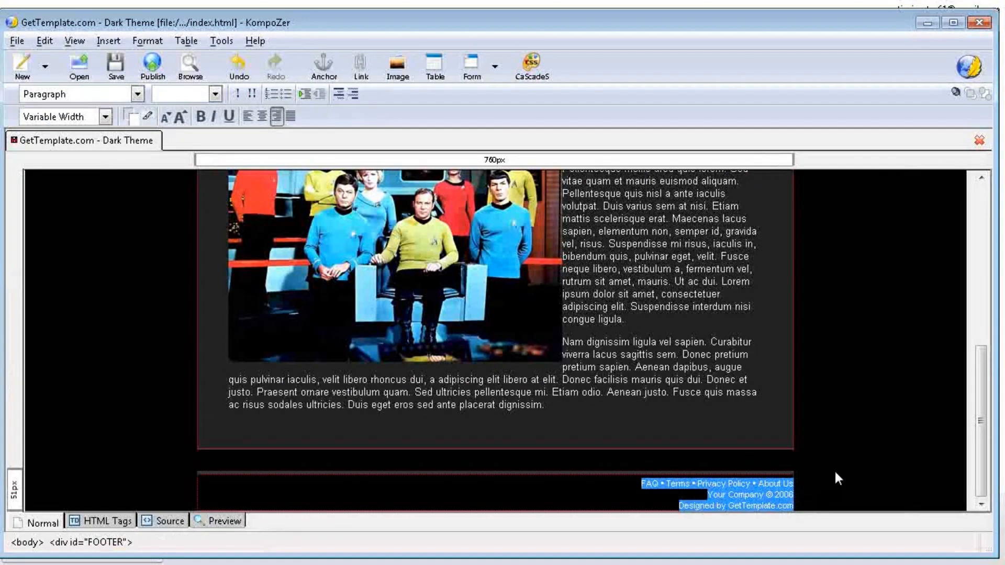
key("Delete")
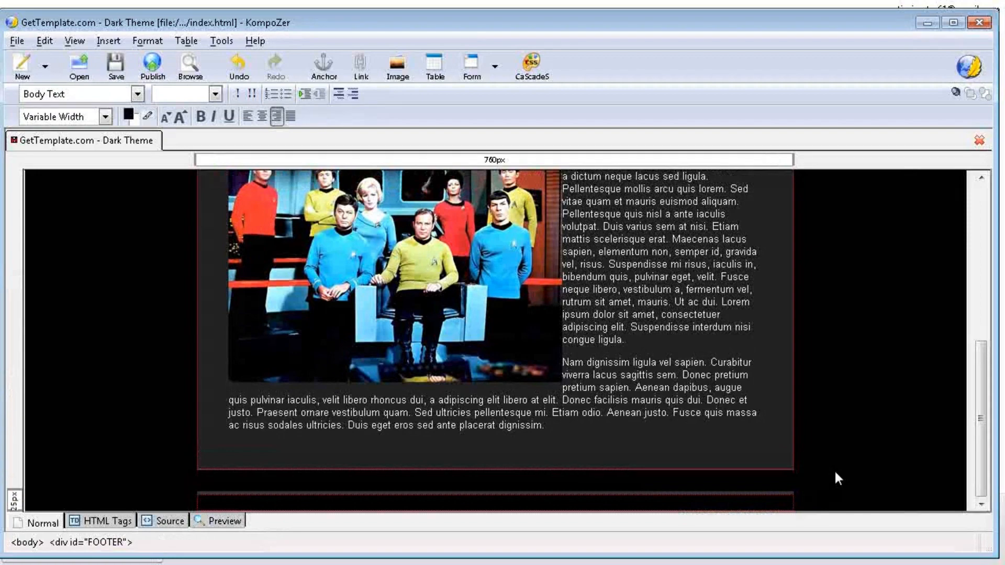
Look over the edited home page and save it
scroll(431, 293, "up", 10)
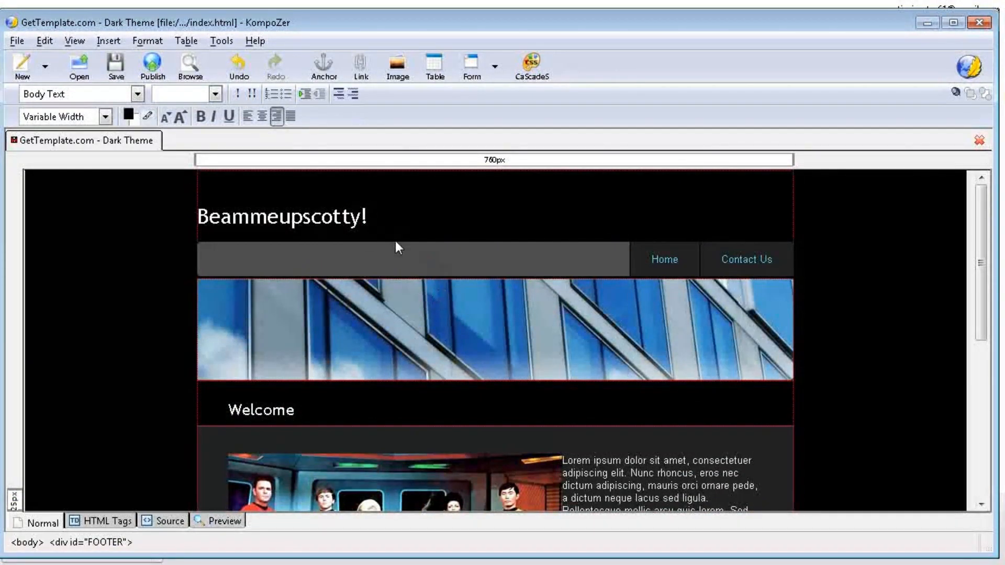
scroll(385, 225, "down", 3)
scroll(385, 225, "up", 3)
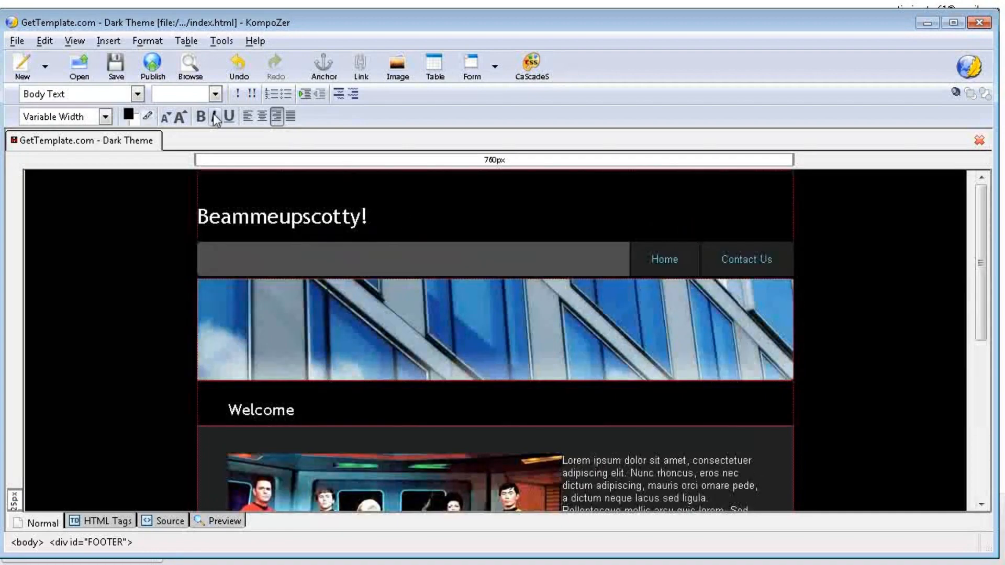
left_click(115, 62)
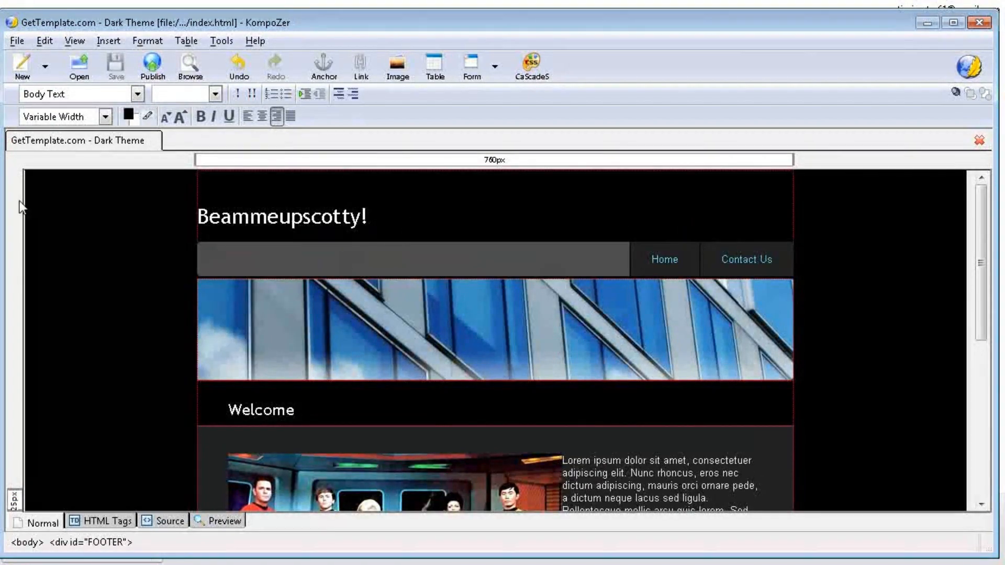
Open contact-us.html from the dark_theme folder for editing
left_click(84, 62)
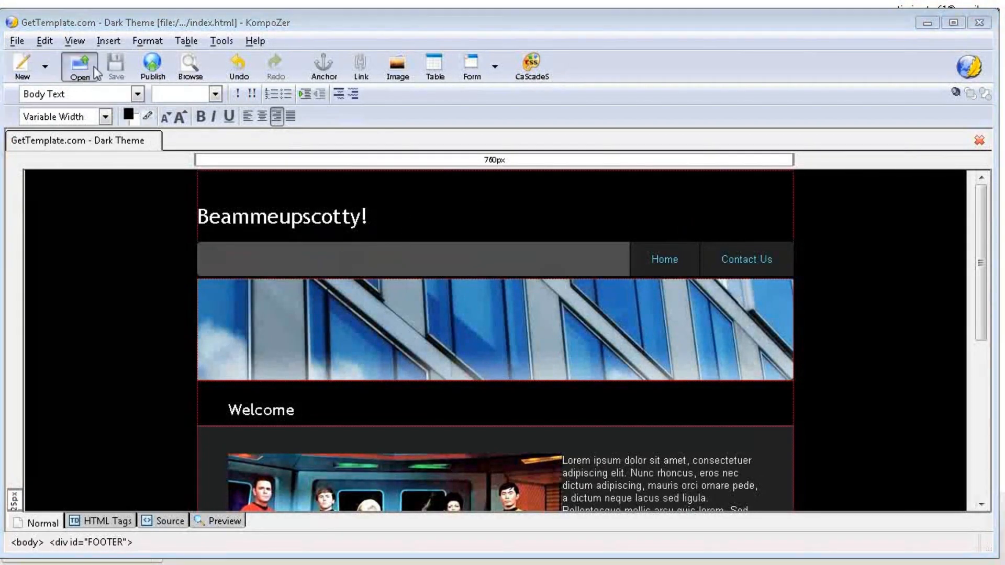
left_click(73, 156)
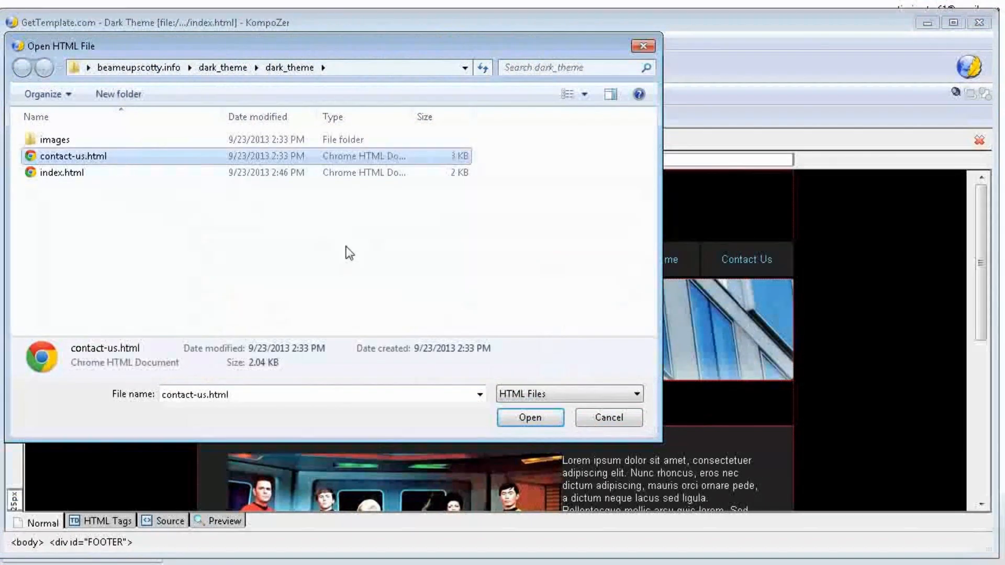
left_click(524, 413)
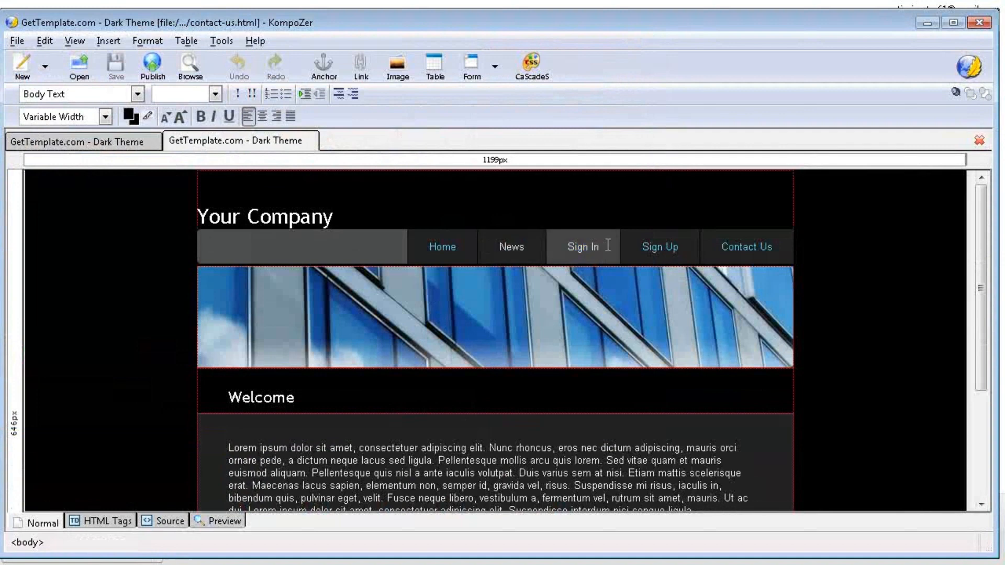
Delete the News item from the contact page's navigation bar
left_click(506, 236)
left_click_drag(498, 247, 537, 251)
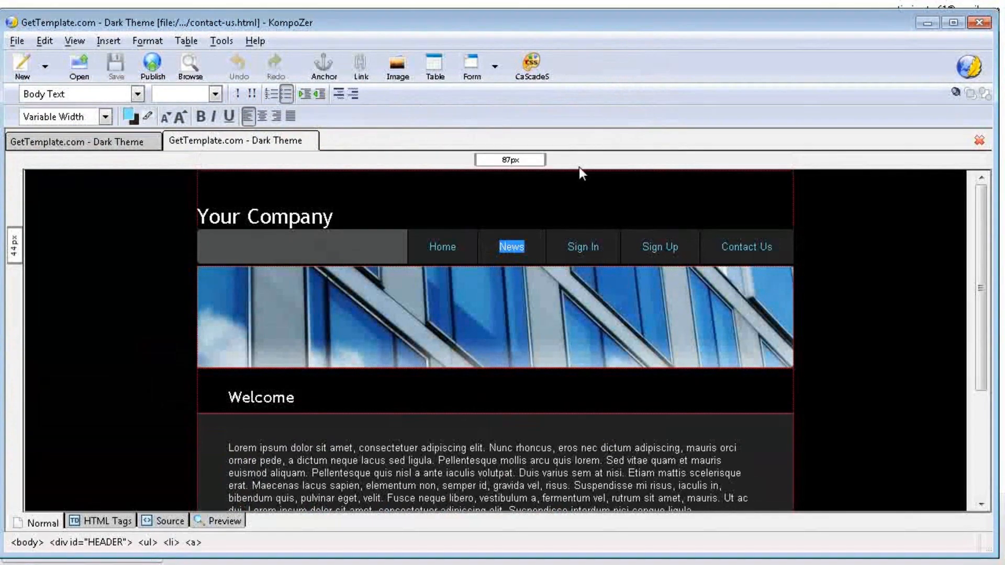
key("Delete")
key("Delete")
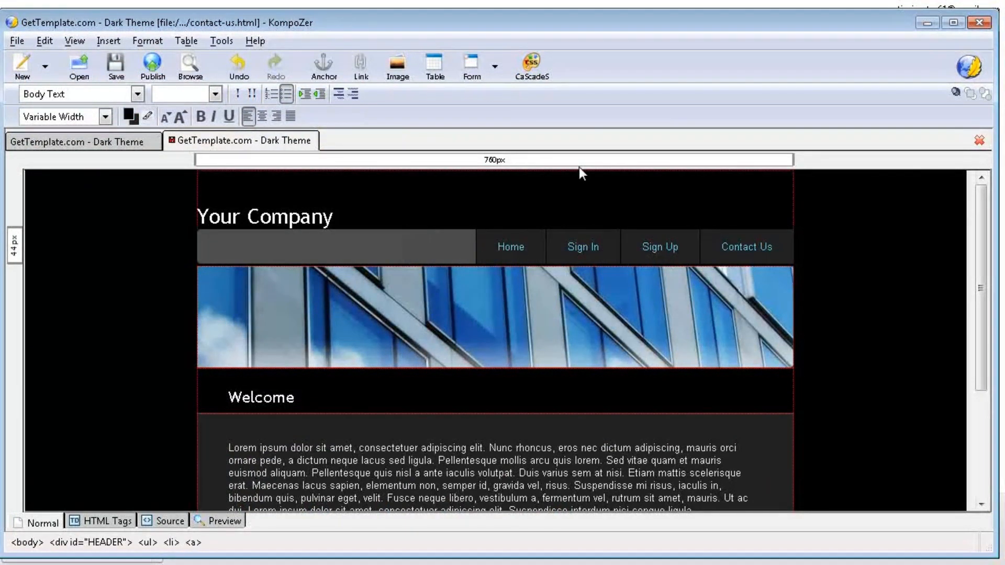
Remove the Sign In item from the contact page's navigation bar
left_click(566, 246)
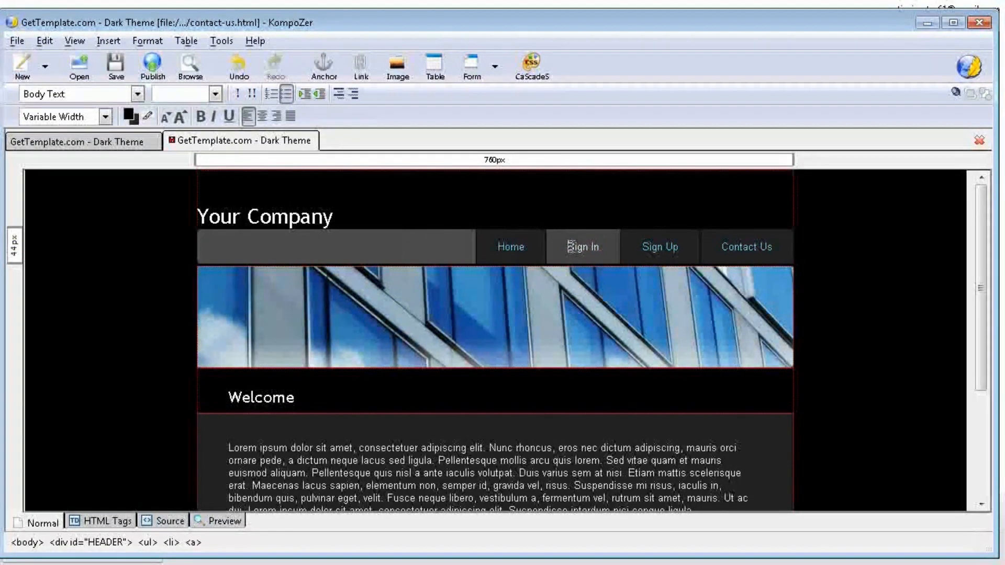
key("Delete")
key("Delete")
key("Delete")
key("Delete")
key("Delete")
key("Delete")
key("Delete")
key("Delete")
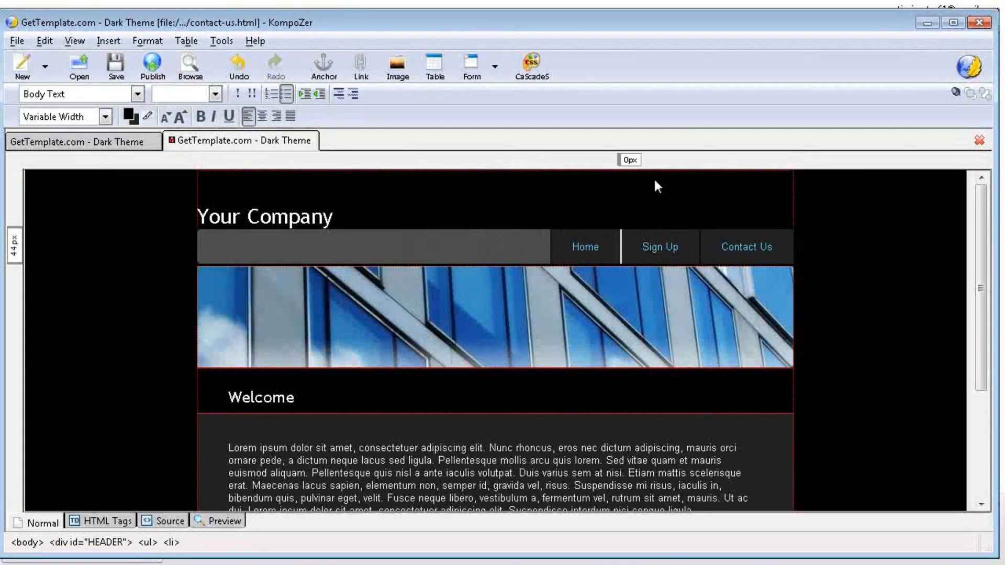
Remove the Sign Up item from the contact page's navigation bar
left_click(636, 246)
key("Delete")
key("Delete")
key("Delete")
key("Delete")
key("Delete")
key("Delete")
key("Delete")
key("Delete")
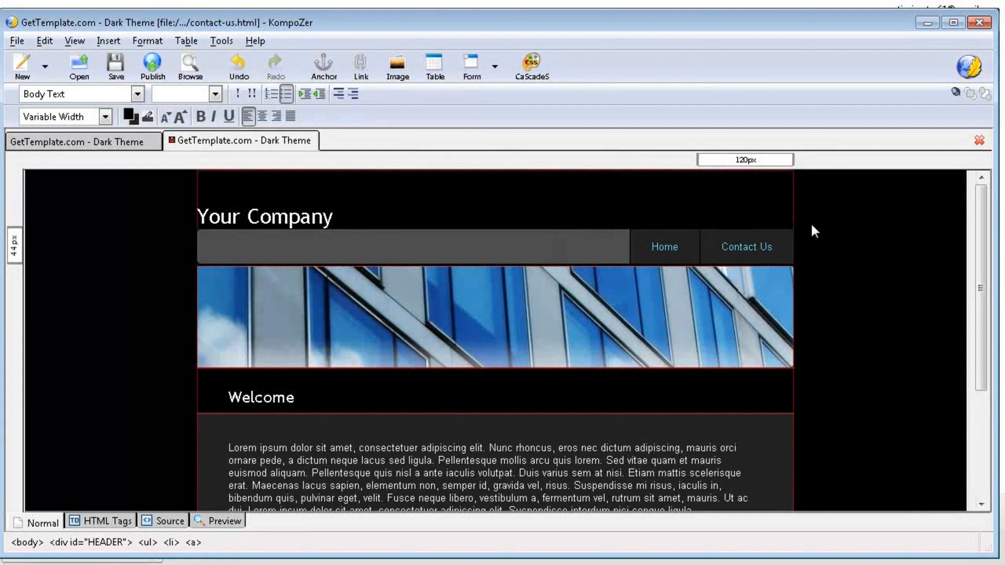
Remove the Contact Us item from the navigation bar, leaving Home as the only link
key("Delete")
key("Delete")
key("Delete")
key("Delete")
key("Delete")
key("Delete")
key("Delete")
key("Delete")
key("Delete")
key("Delete")
key("Delete")
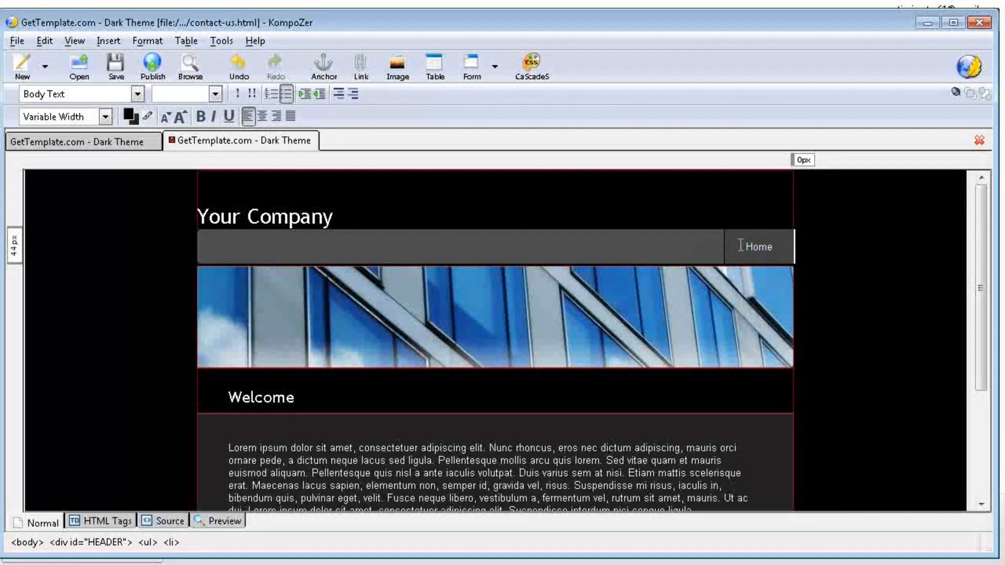
Link the Home navigation text to index.html in the dark_theme folder
left_click_drag(744, 246, 775, 247)
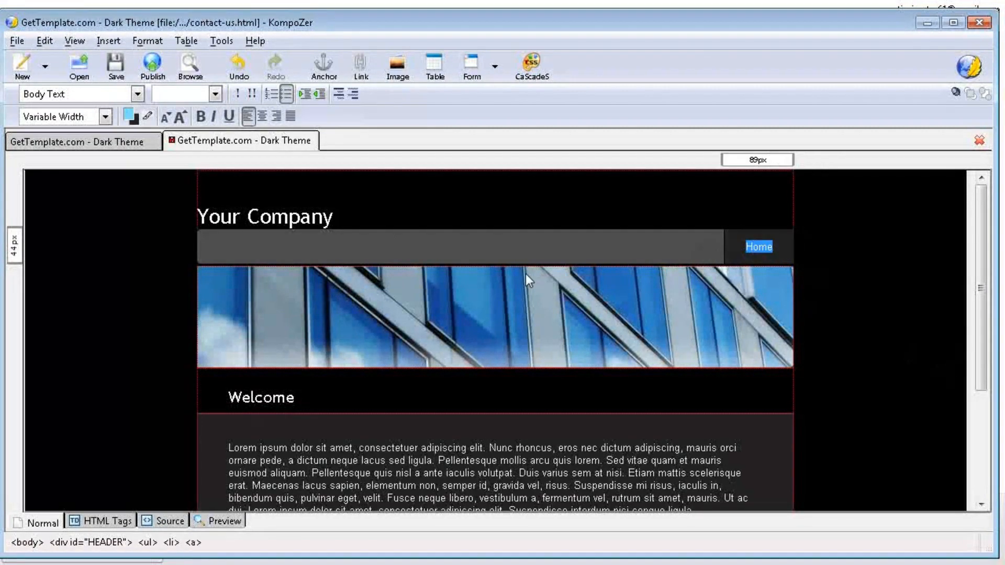
left_click(369, 68)
left_click(480, 122)
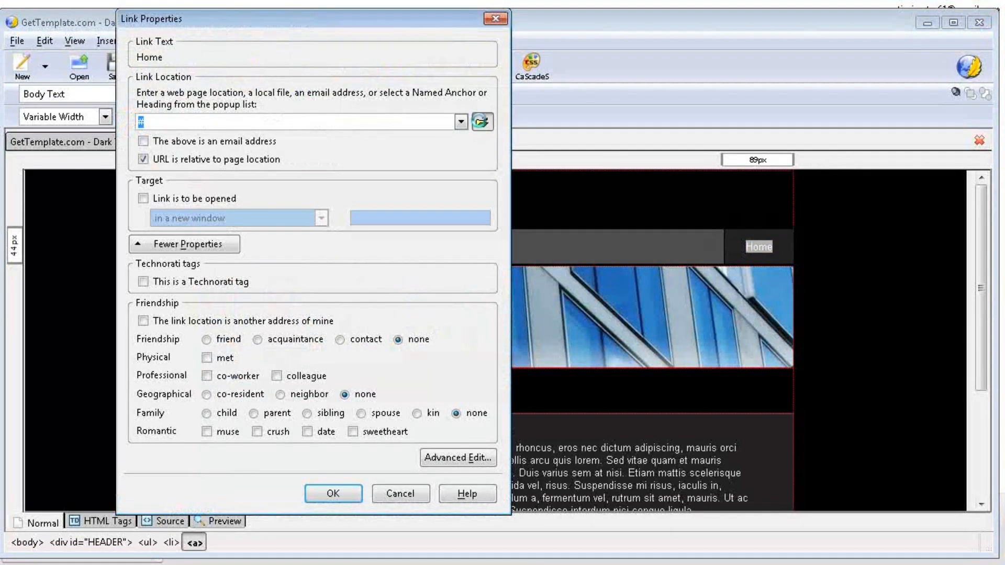
left_click(189, 169)
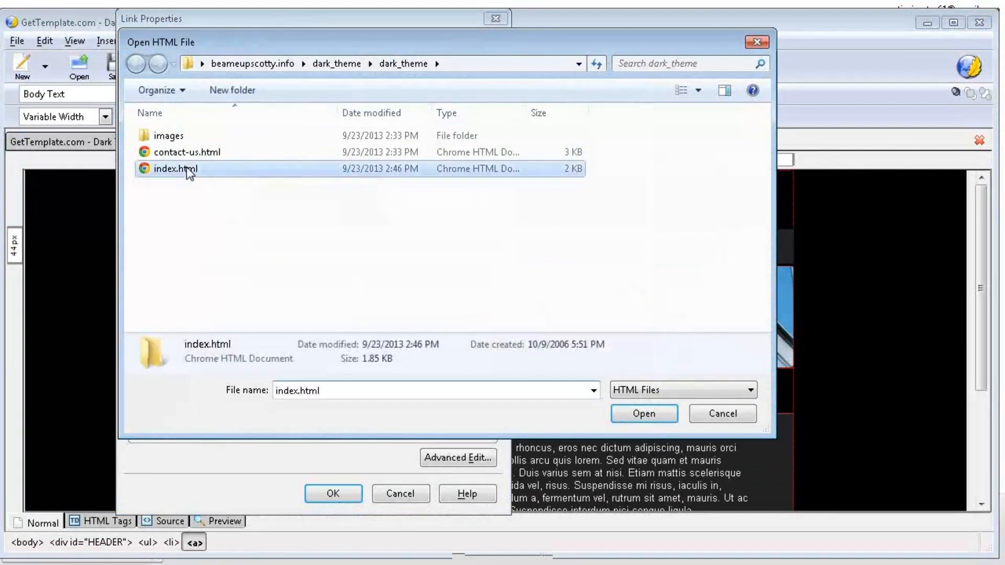
left_click(649, 418)
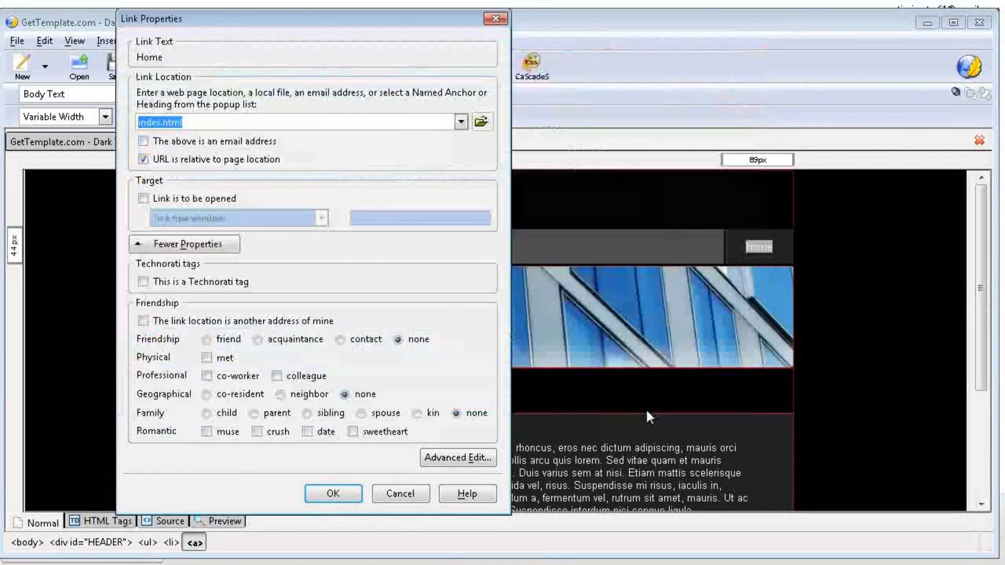
left_click(334, 494)
Replace the "Welcome" heading with "Contact Us"
scroll(507, 407, "down", 3)
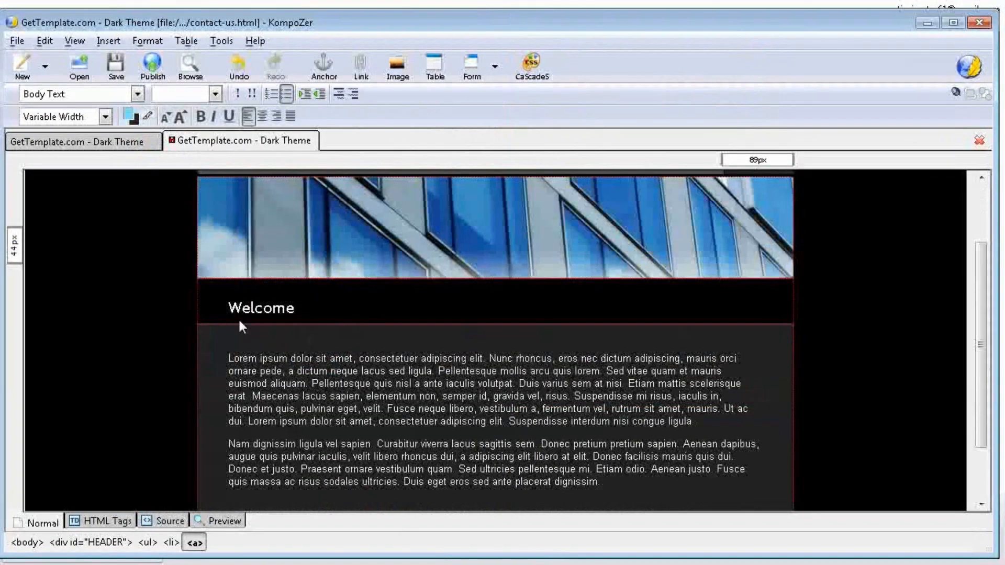
left_click_drag(228, 309, 296, 309)
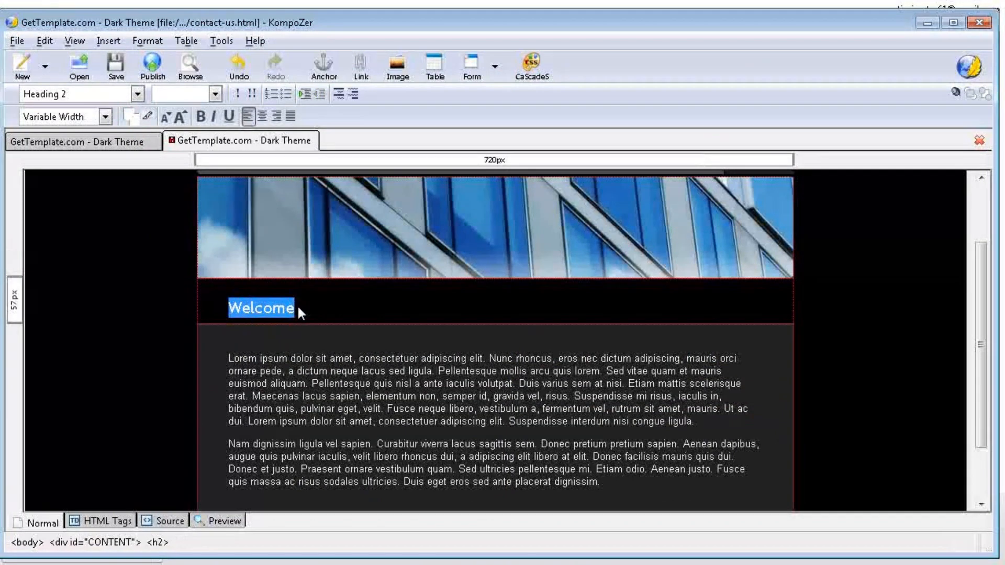
type("Co")
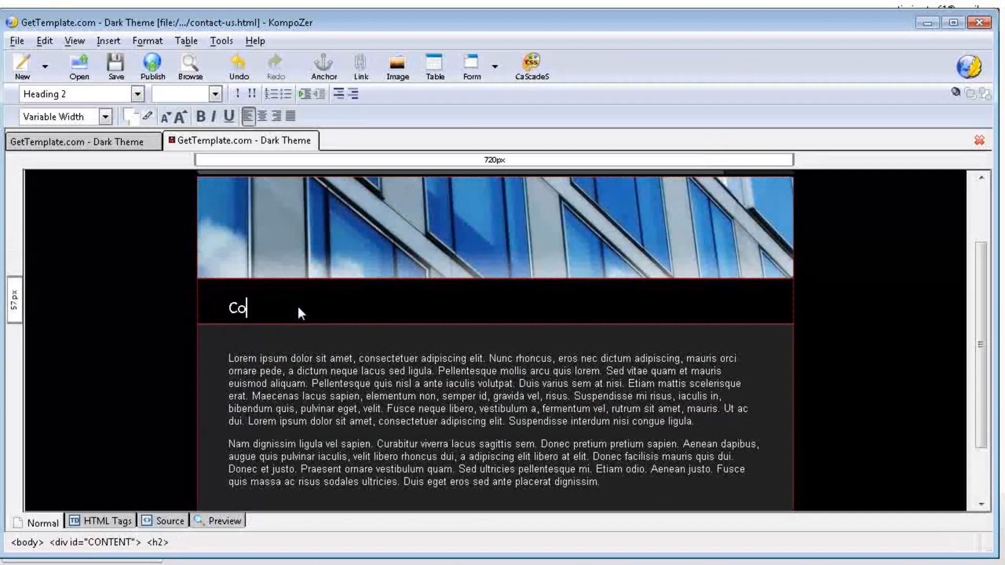
type("ntact Us")
Replace both placeholder paragraphs under the Contact Us heading with the line "Office:" followed by blank lines
scroll(231, 262, "down", 3)
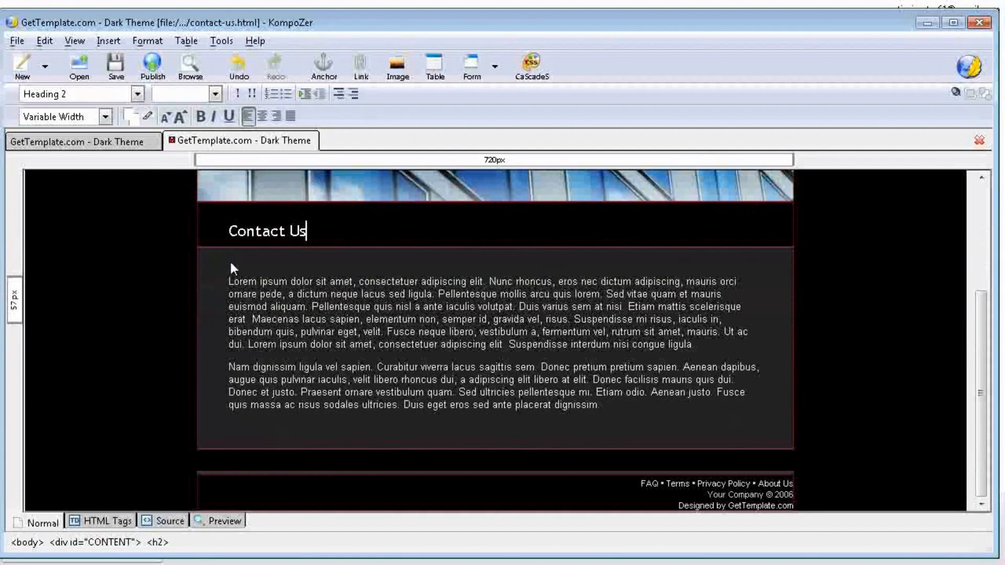
left_click_drag(228, 285, 649, 404)
key("Delete")
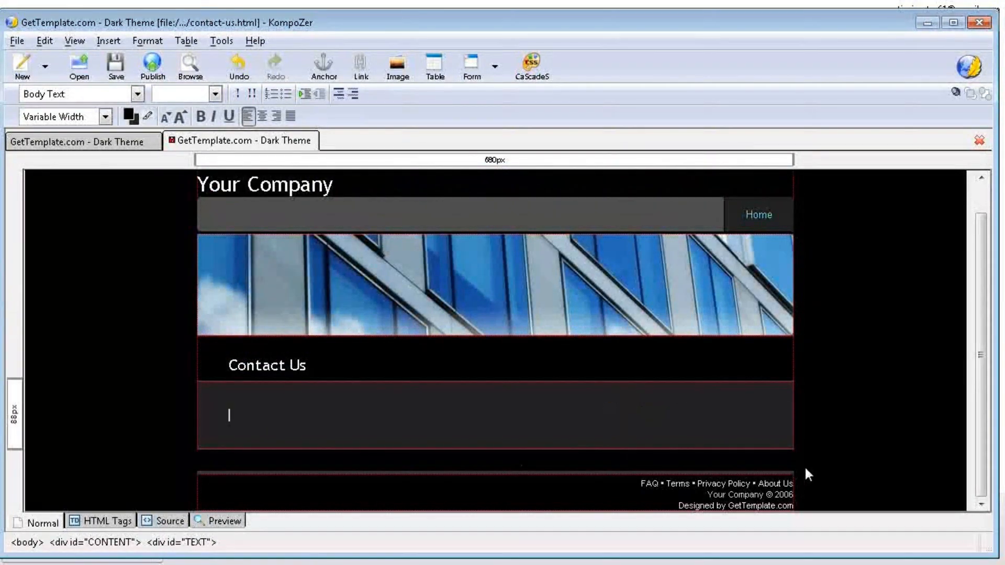
type("C")
type("ffice")
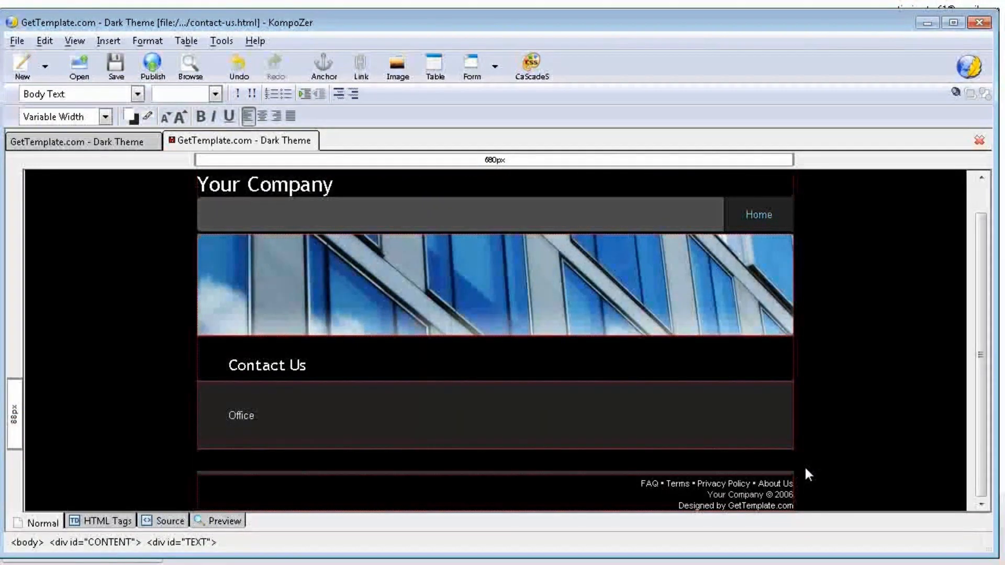
type(":")
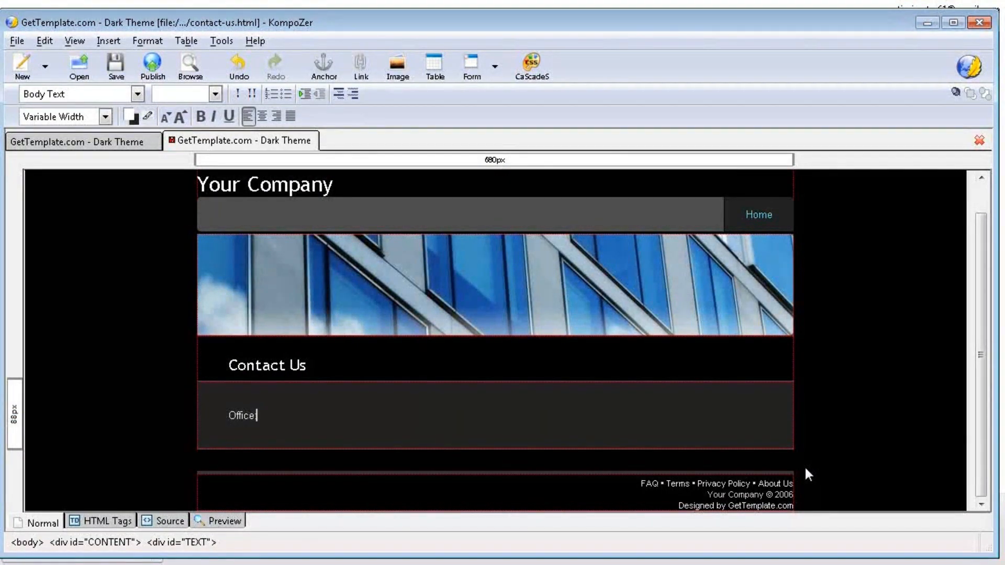
key("Return")
key("Return")
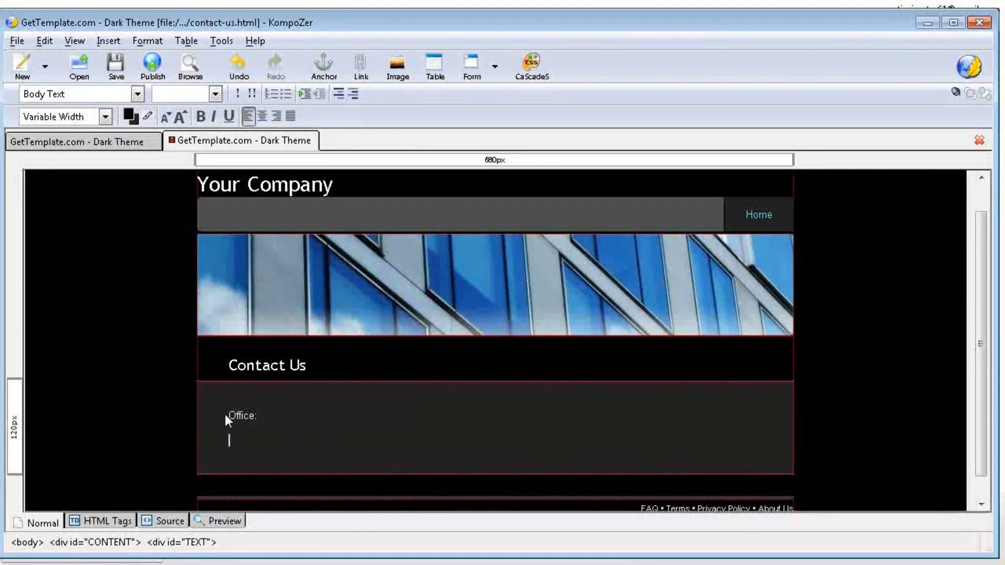
Set the font of the word "Office" in the contact page's body to Verdana
left_click_drag(225, 419, 254, 417)
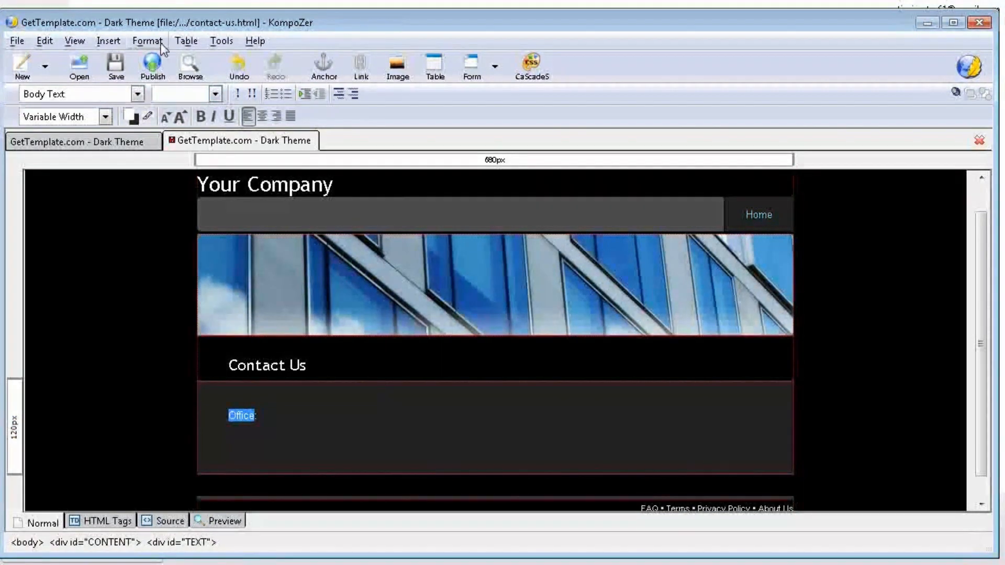
left_click(145, 40)
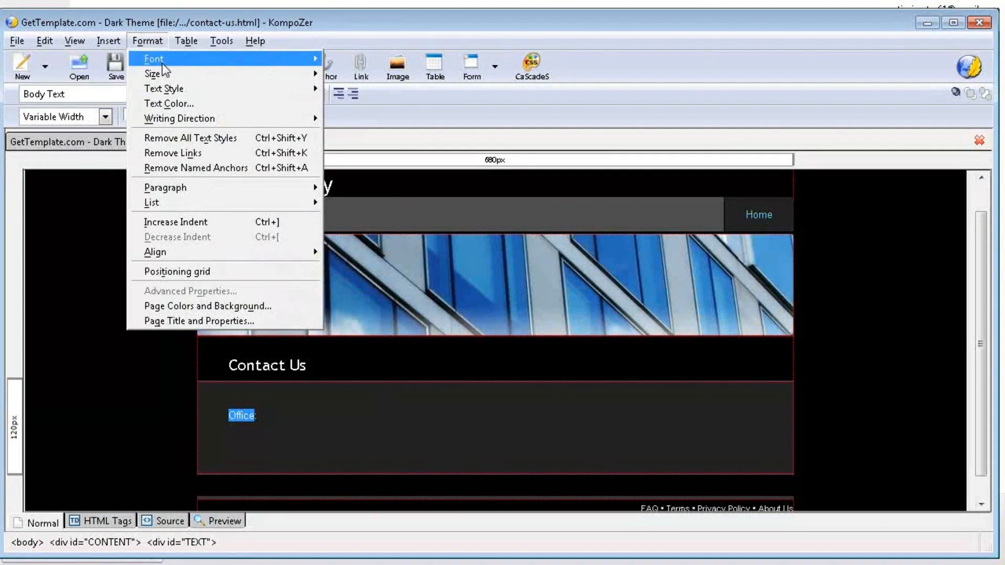
mouse_move(157, 59)
scroll(410, 167, "down", 20)
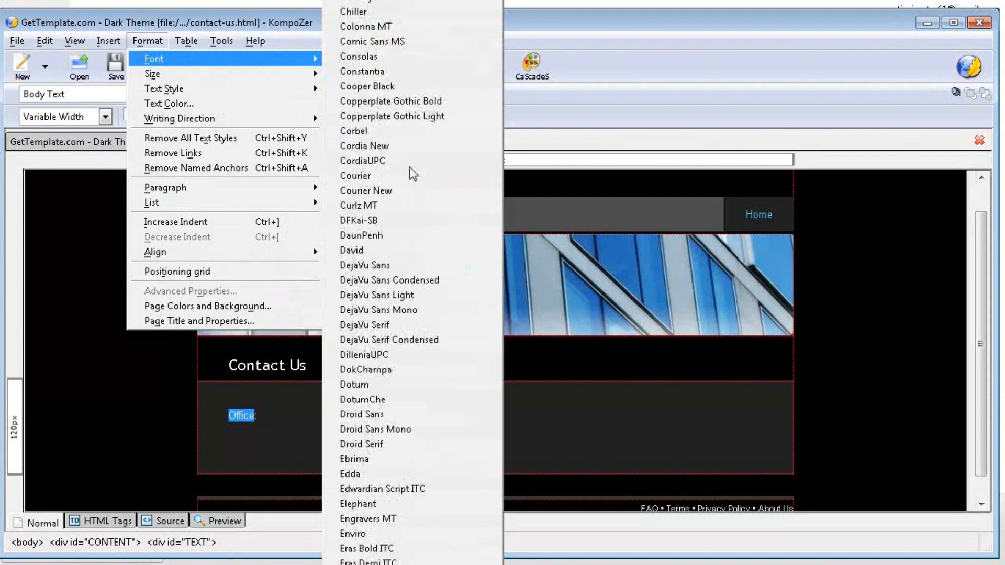
scroll(410, 201, "down", 20)
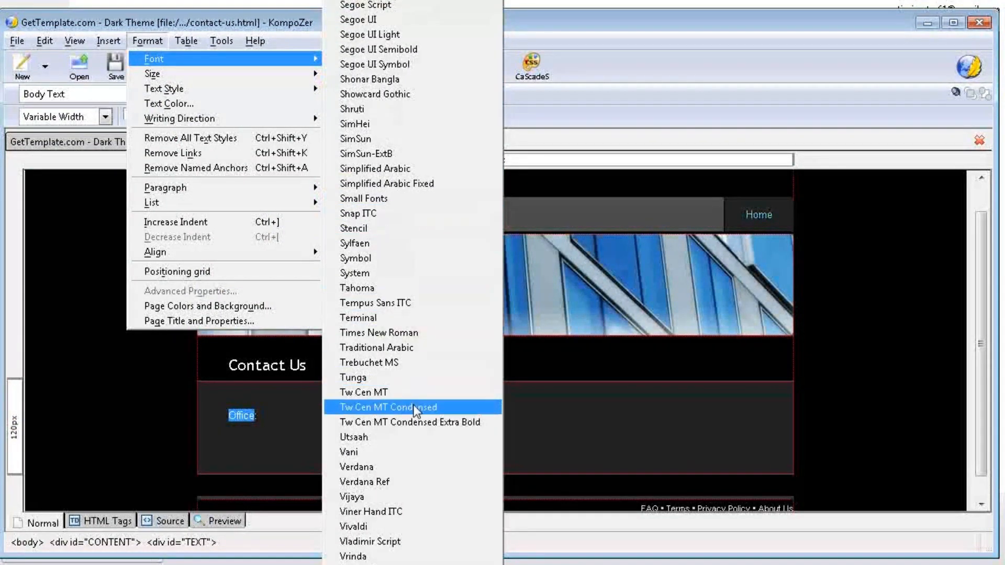
left_click(400, 467)
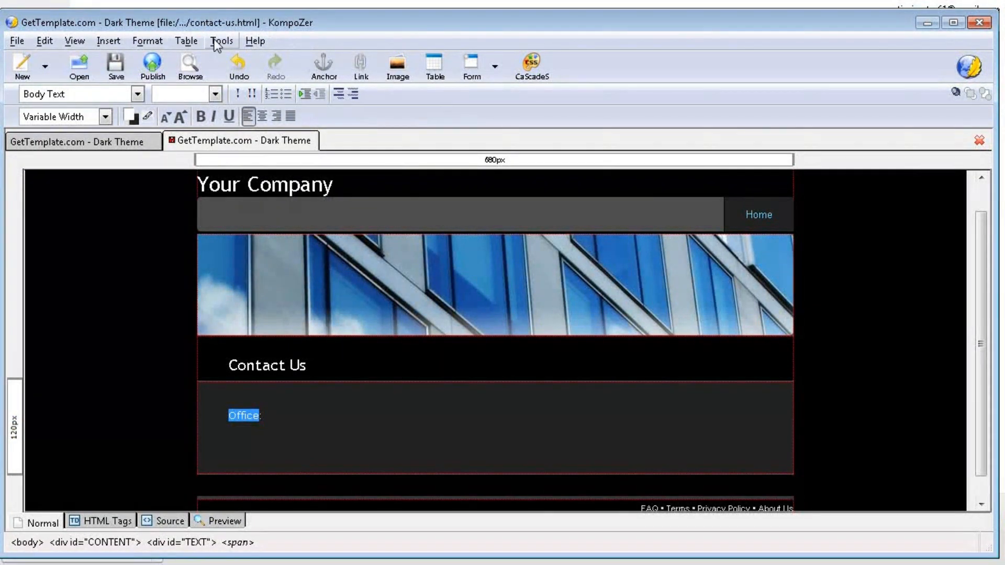
Enlarge the word "Office" by three size increments and underline it
left_click(180, 117)
left_click(180, 117)
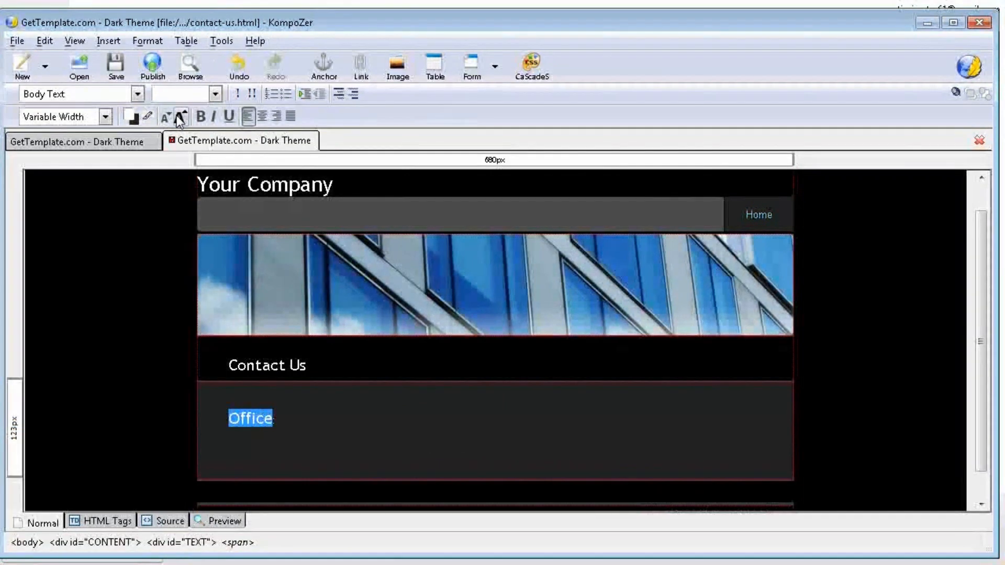
left_click(180, 118)
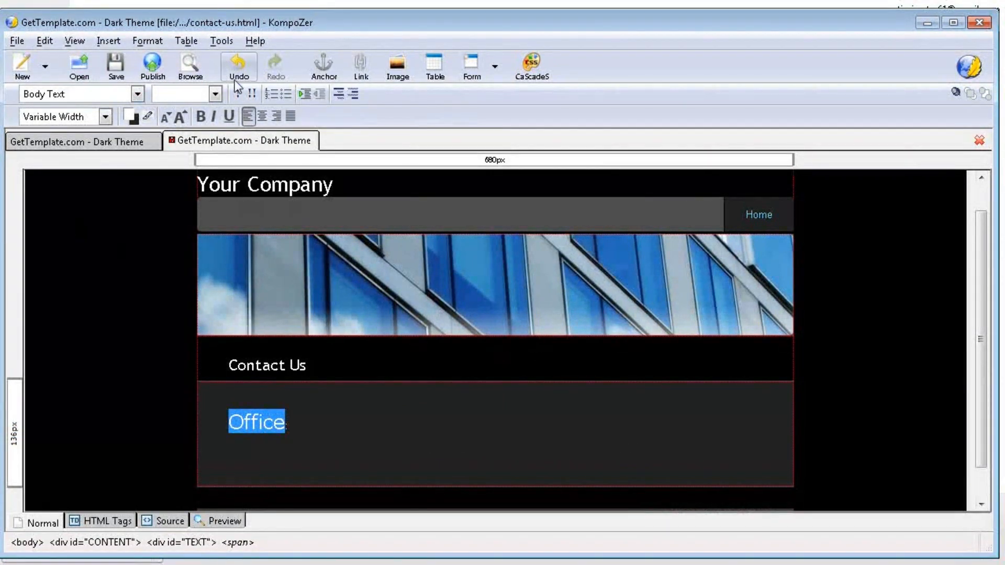
left_click(229, 117)
left_click(326, 418)
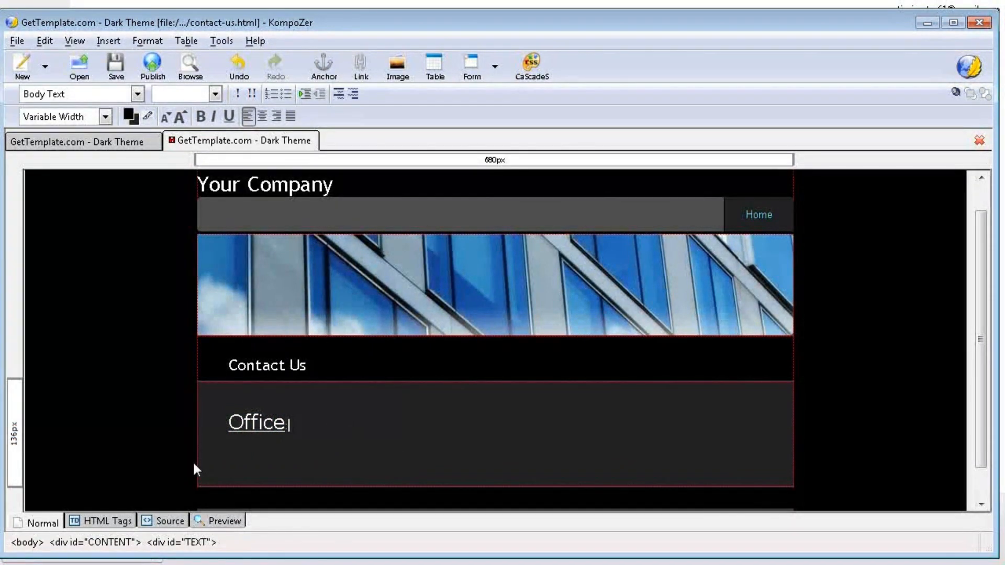
Delete all the footer text on the contact page, from the FAQ links through the "Designed by GetTemplate.com" line, and save the page
scroll(527, 416, "down", 2)
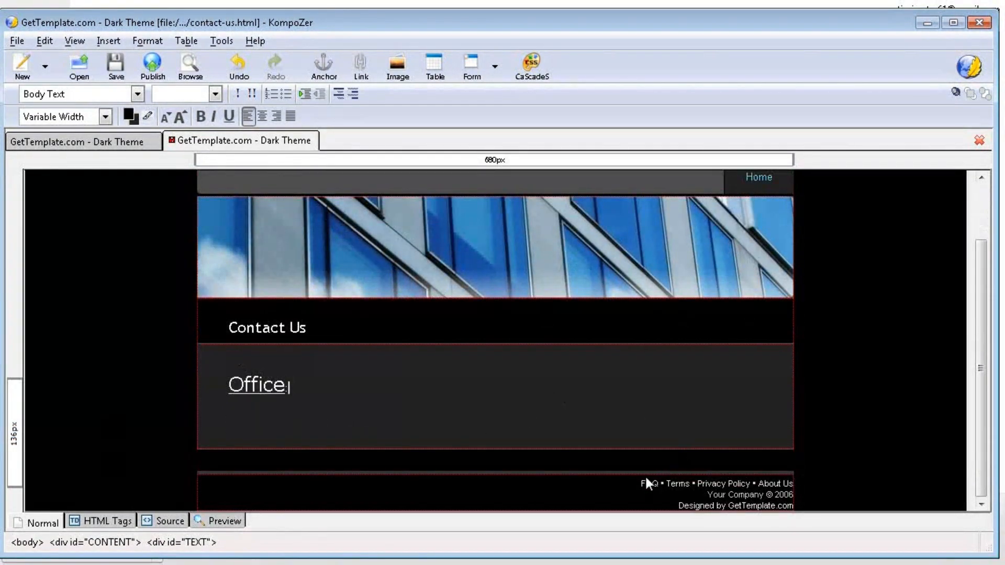
left_click_drag(640, 483, 810, 510)
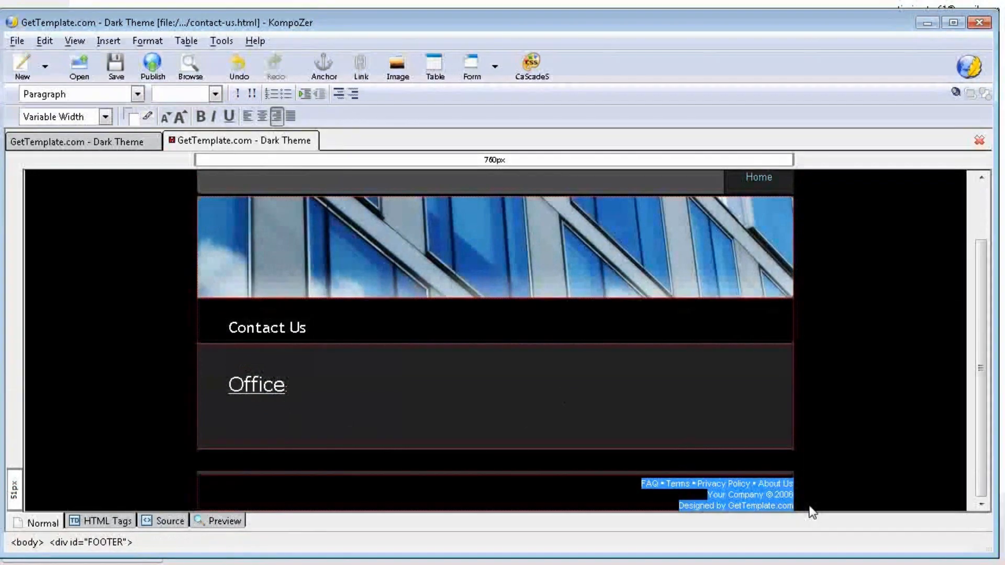
key("Delete")
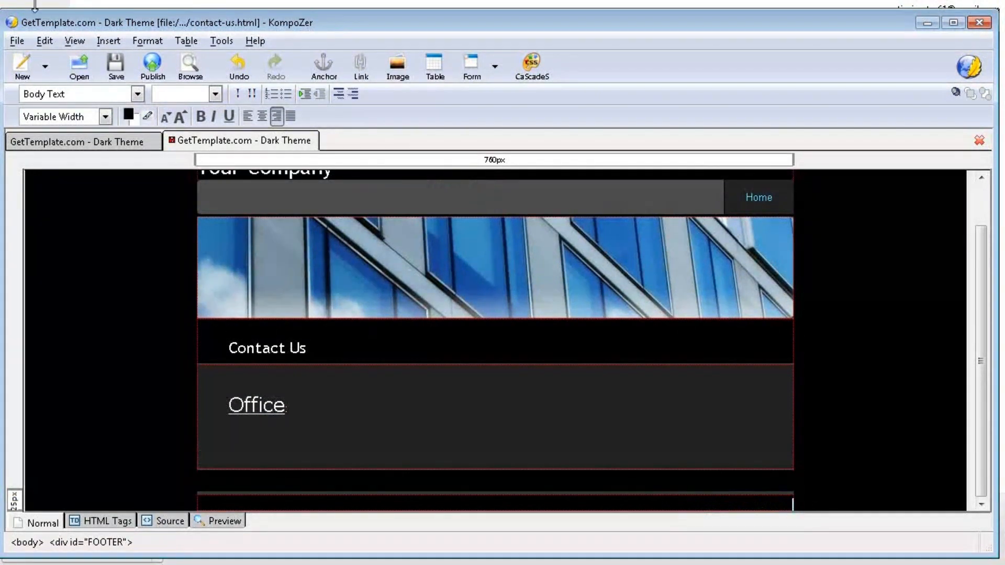
left_click(109, 59)
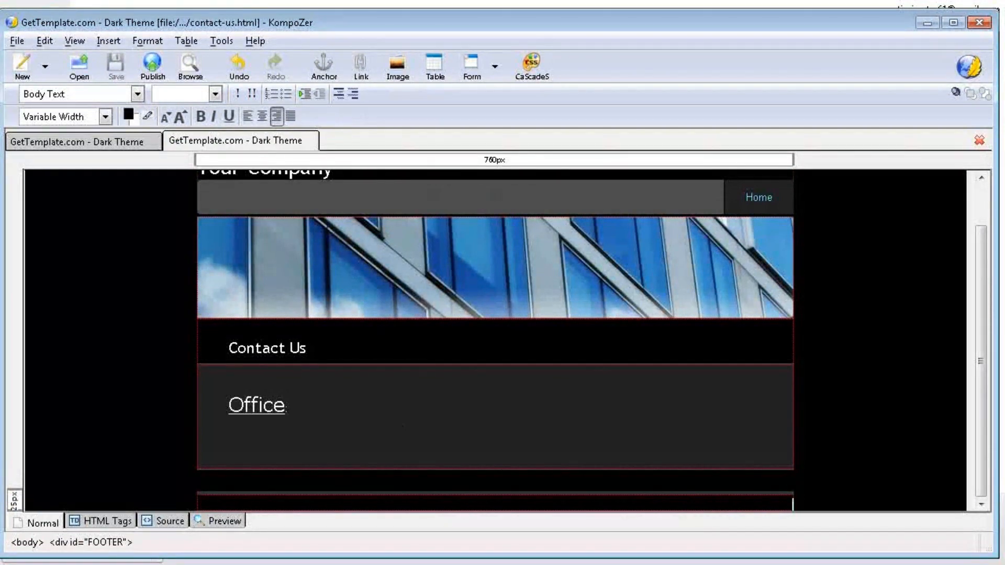
Switch to the dark_theme folder in Windows Explorer, open index.html in Chrome and look over the home page
left_click(414, 564)
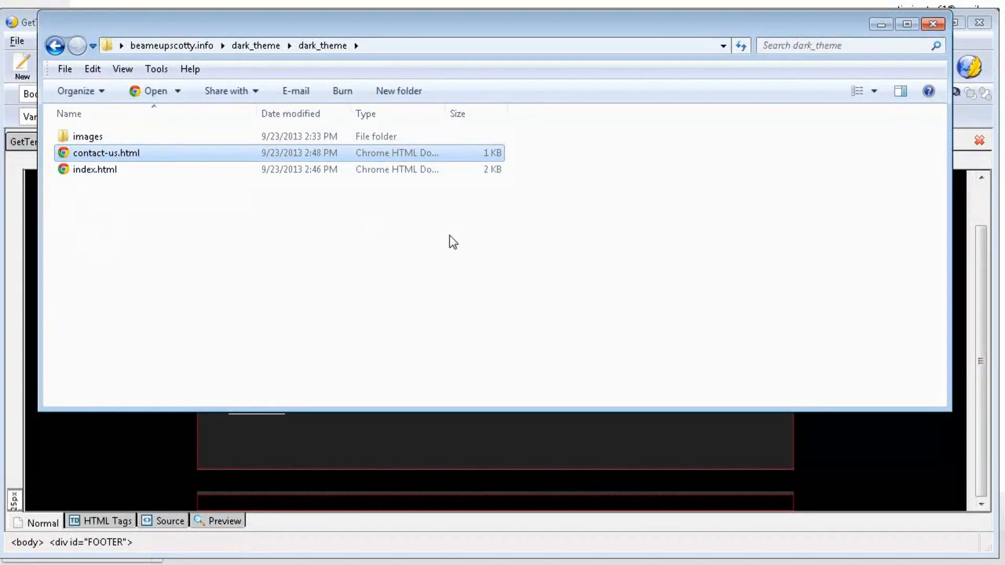
left_click(85, 170)
double_click(84, 169)
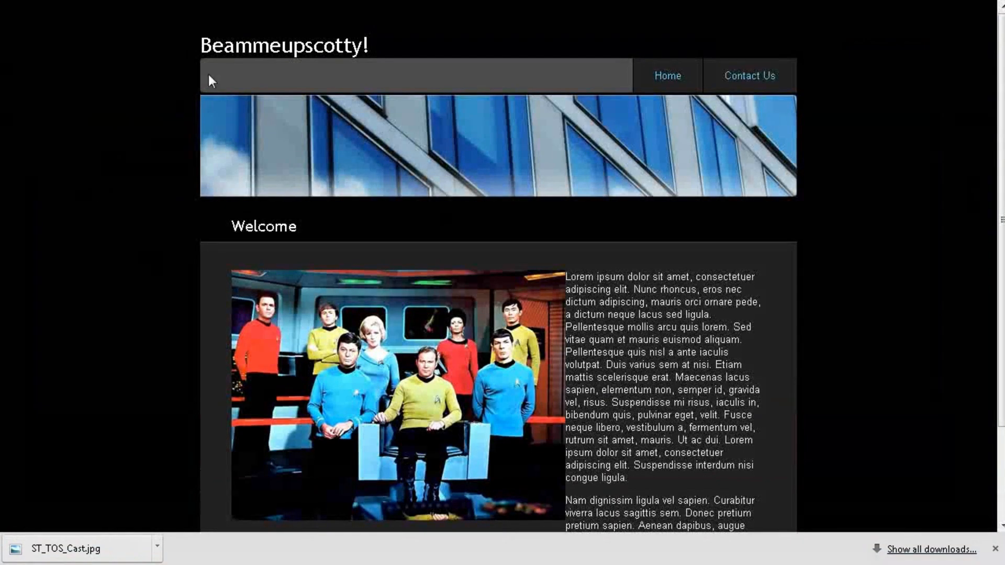
scroll(346, 291, "down", 2)
scroll(492, 188, "up", 2)
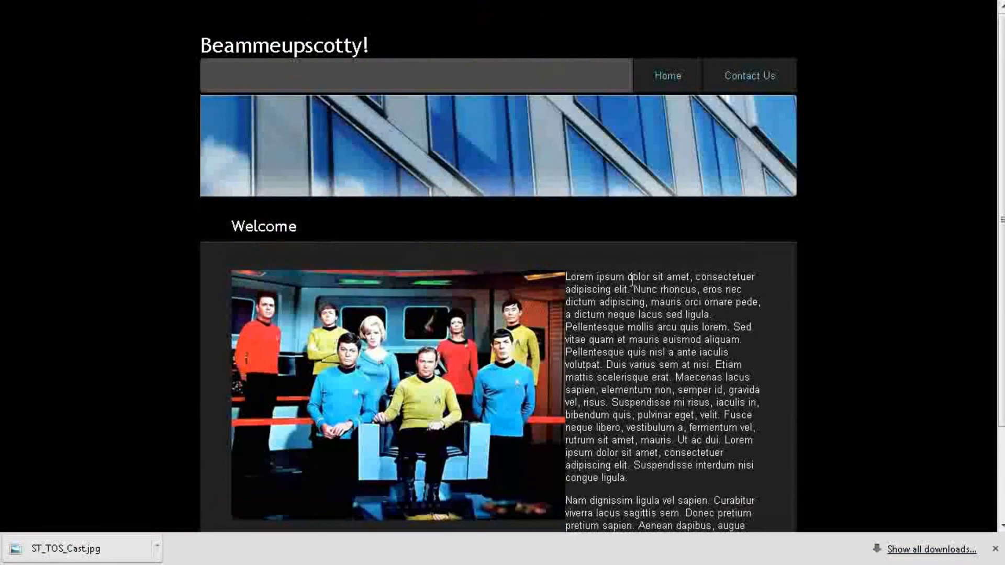
Test the Contact Us link and the contact page's Home link, and review the home page again
left_click(746, 79)
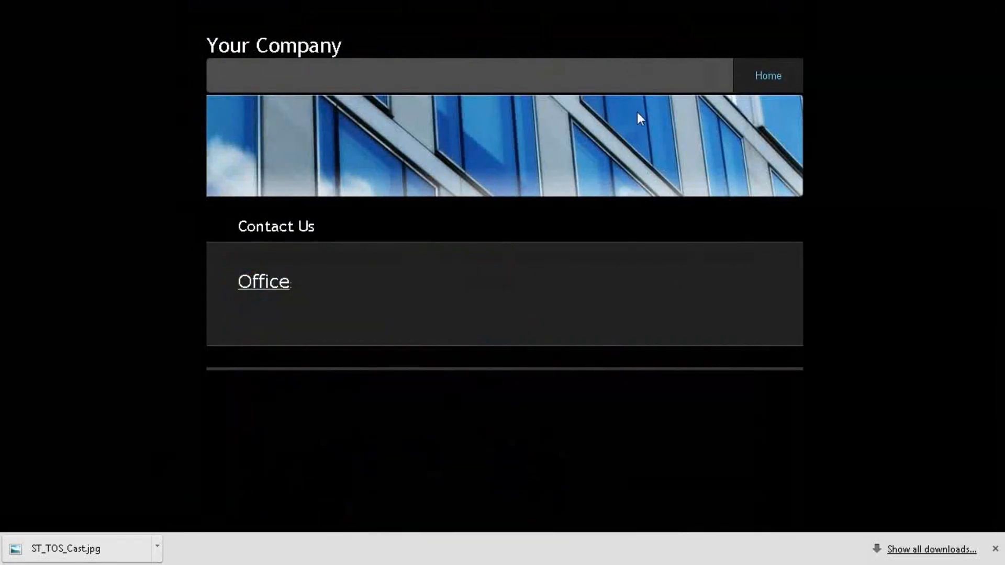
left_click(778, 81)
scroll(677, 410, "down", 2)
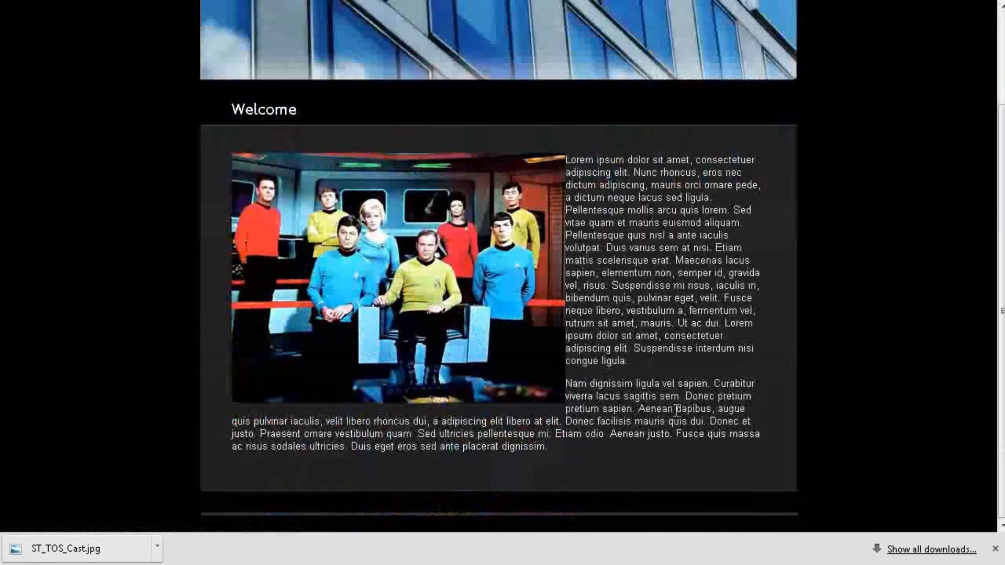
scroll(670, 408, "up", 2)
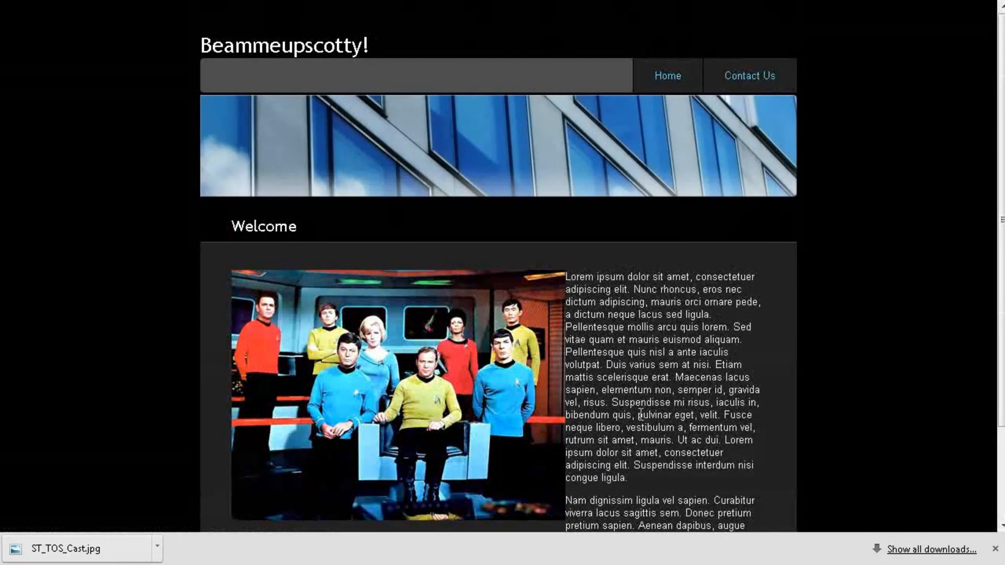